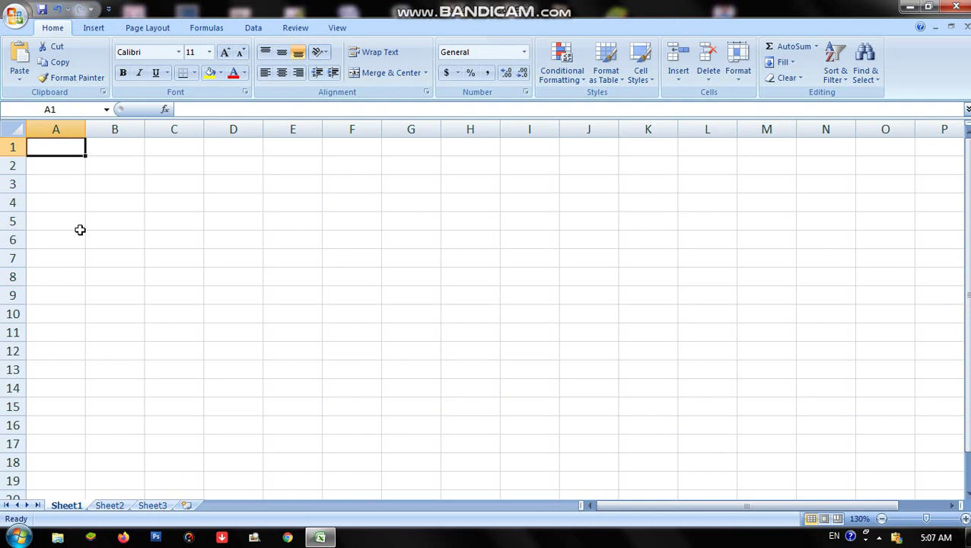
Select a large block of cells starting at A1, followed by the single cells E9, A1 and B4
drag(76, 147, 652, 424)
click(283, 297)
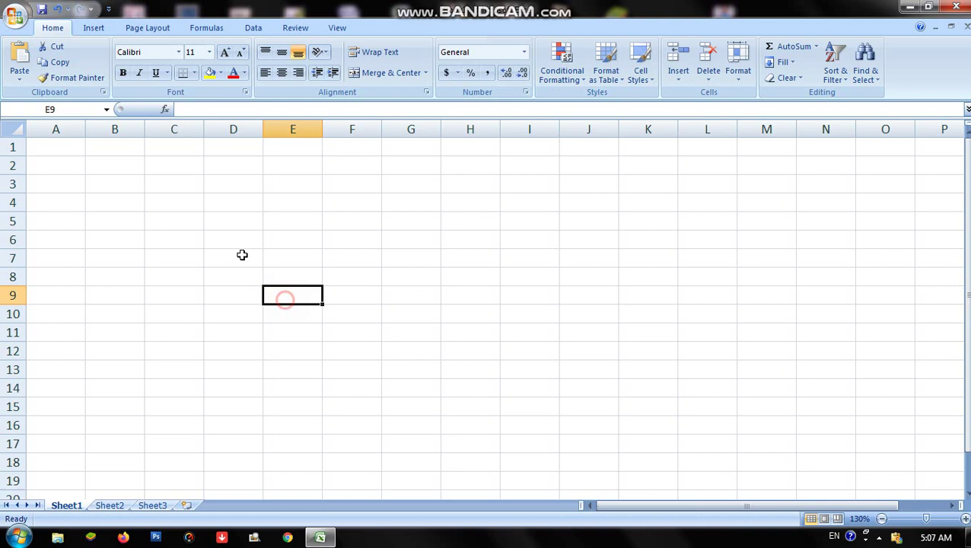
click(47, 143)
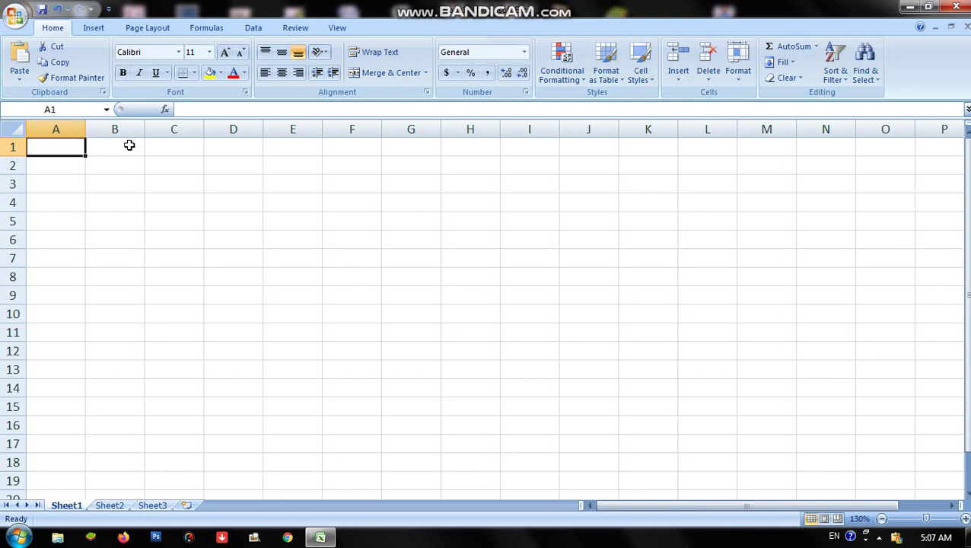
click(108, 202)
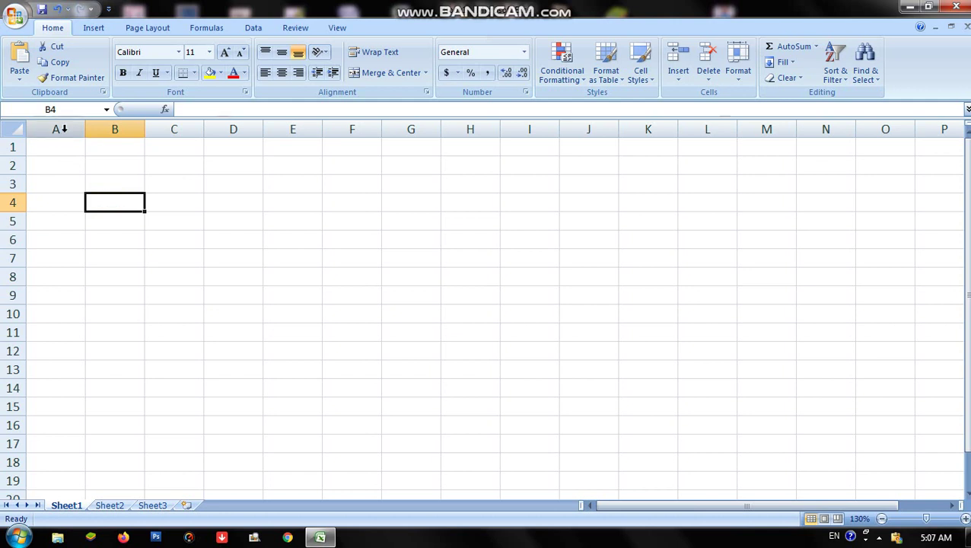
Select the whole columns A through F one at a time, followed by the range E1:E15
click(61, 128)
click(99, 129)
click(153, 129)
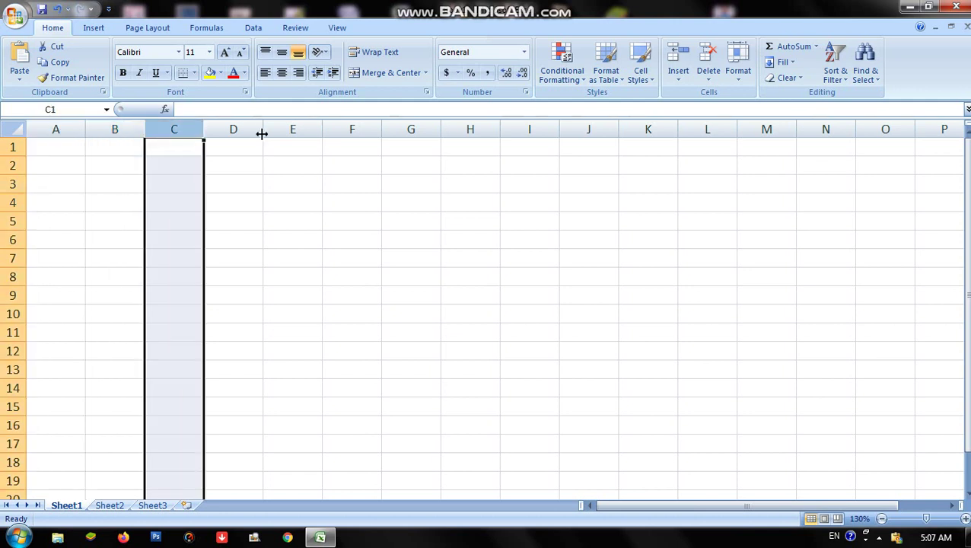
click(247, 128)
click(279, 124)
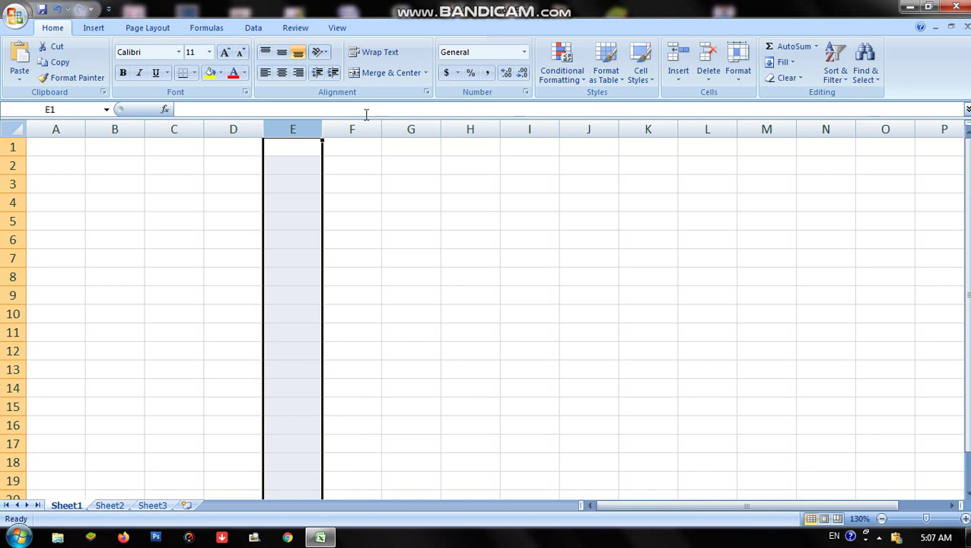
click(355, 126)
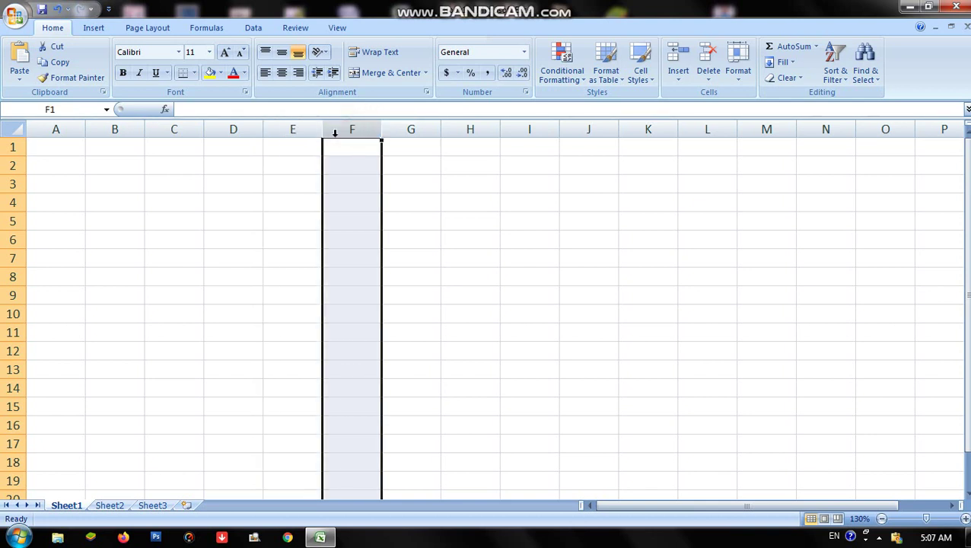
drag(311, 143, 314, 412)
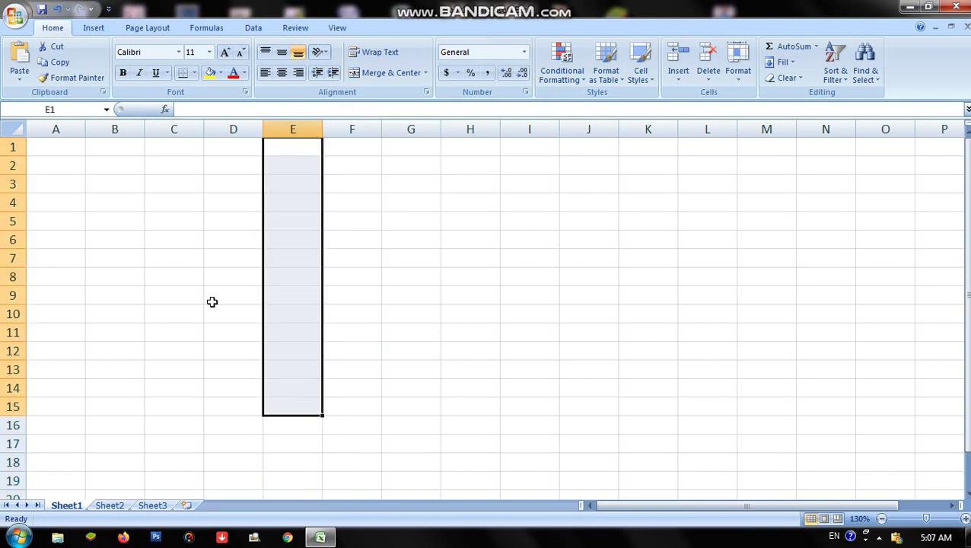
Select the whole rows 1 through 5 one at a time and return to row 1
click(48, 203)
click(14, 147)
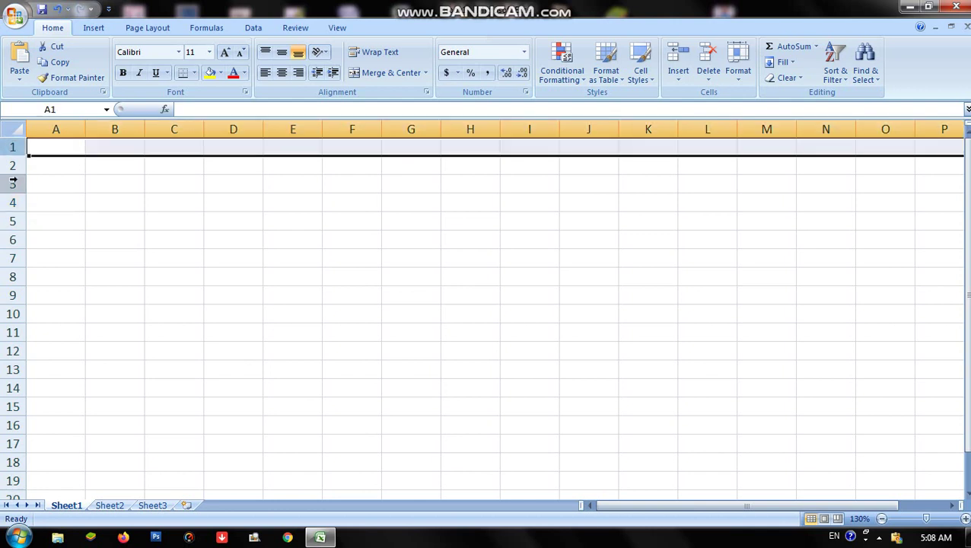
click(14, 165)
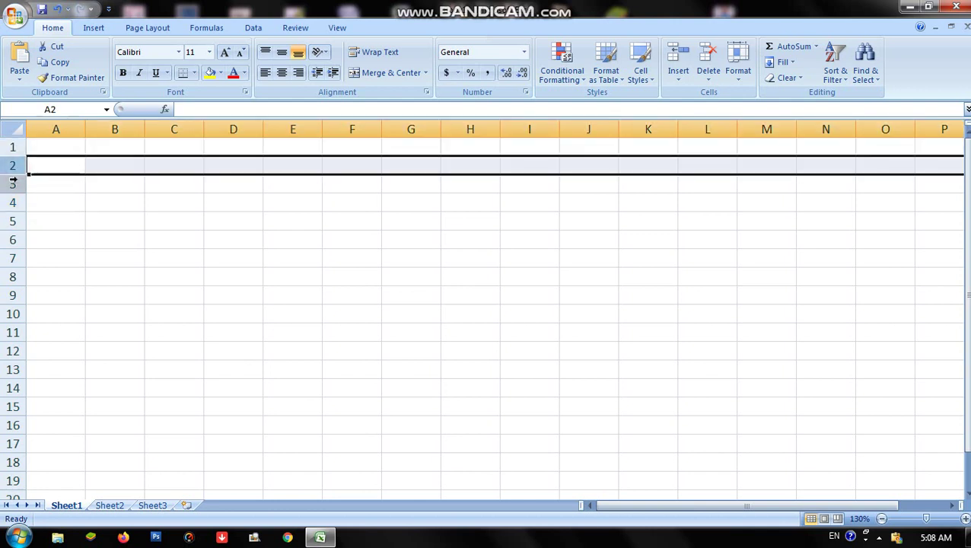
click(13, 183)
click(13, 203)
click(13, 221)
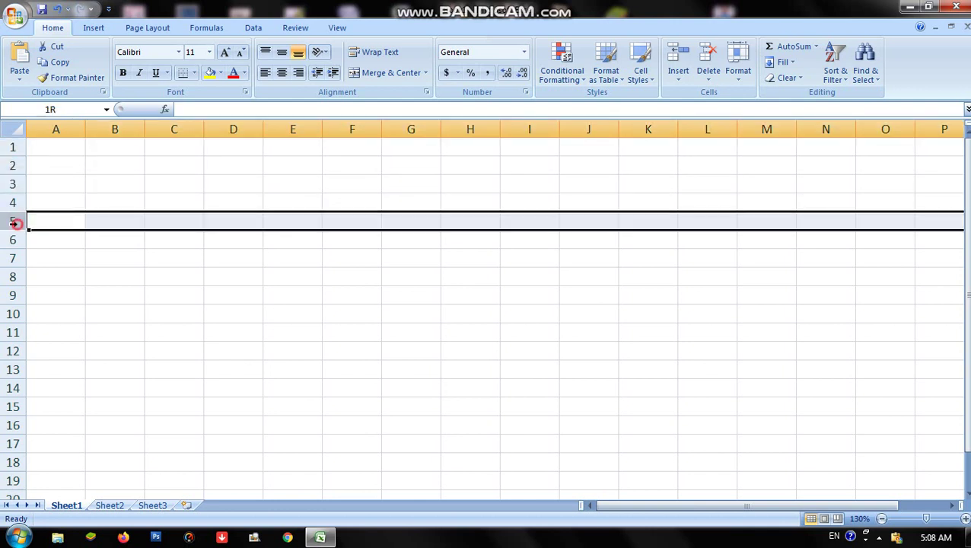
click(14, 147)
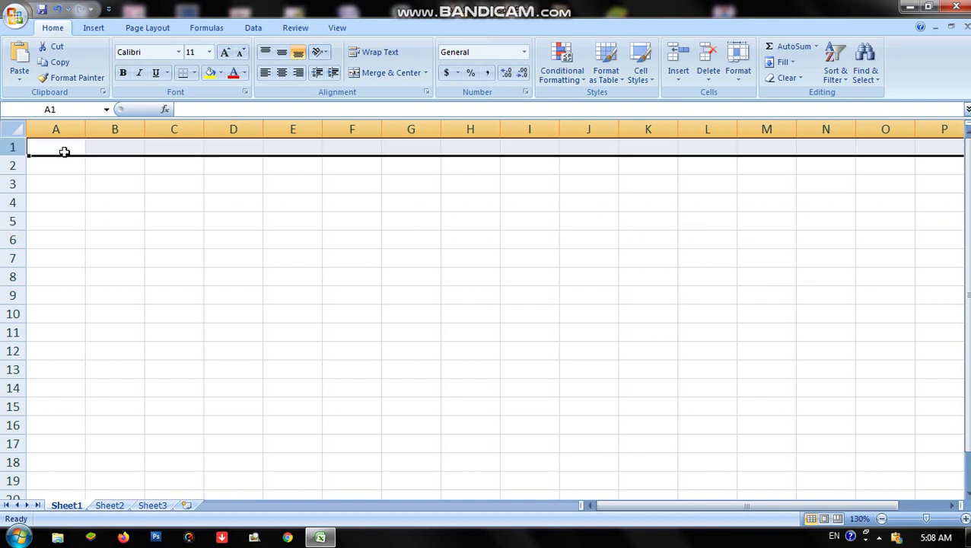
Select individual cells across the sheet one by one: A1, B4, C7, I7, L6, L11 and G8
click(67, 151)
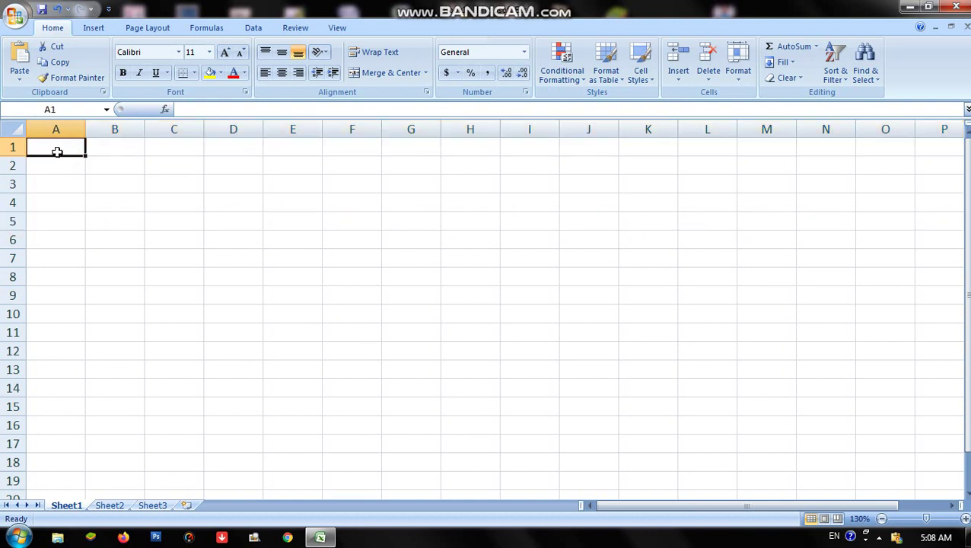
click(104, 198)
click(192, 254)
click(529, 257)
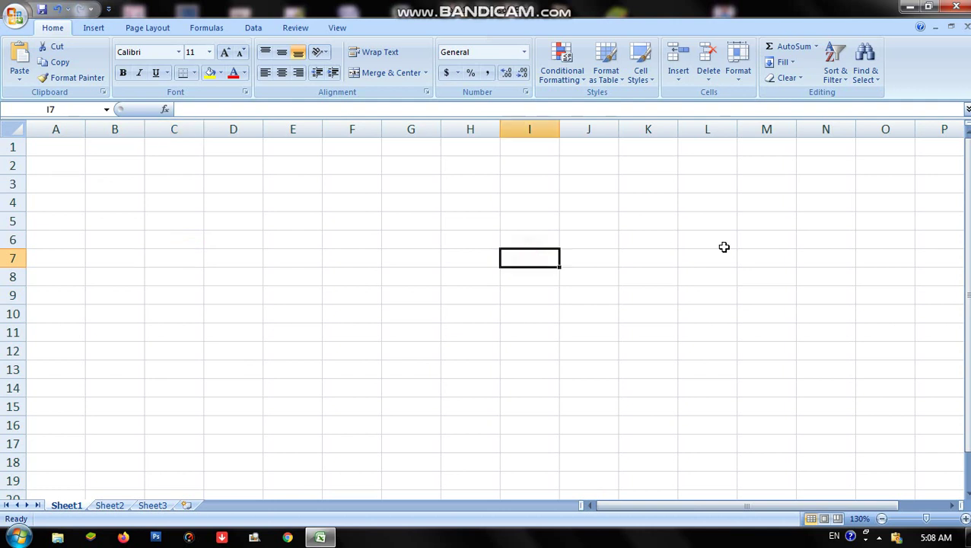
click(724, 247)
click(726, 336)
click(418, 275)
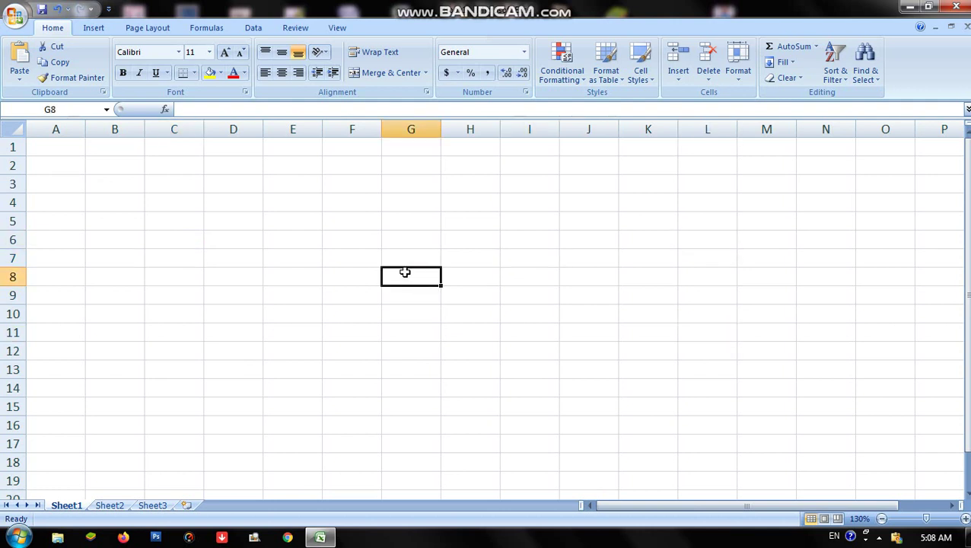
Select the whole columns A and C, followed by the whole rows 1 and 3
click(65, 130)
click(172, 128)
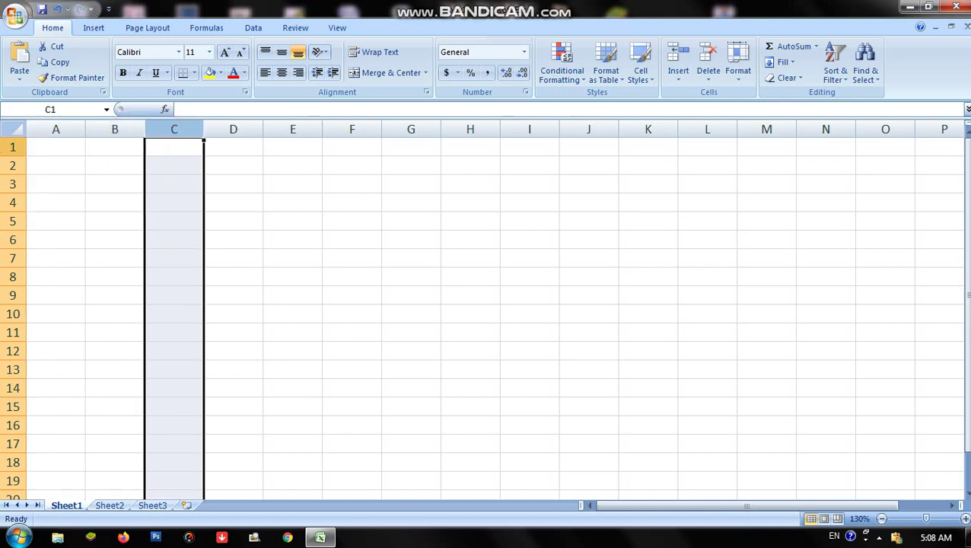
click(14, 148)
click(12, 183)
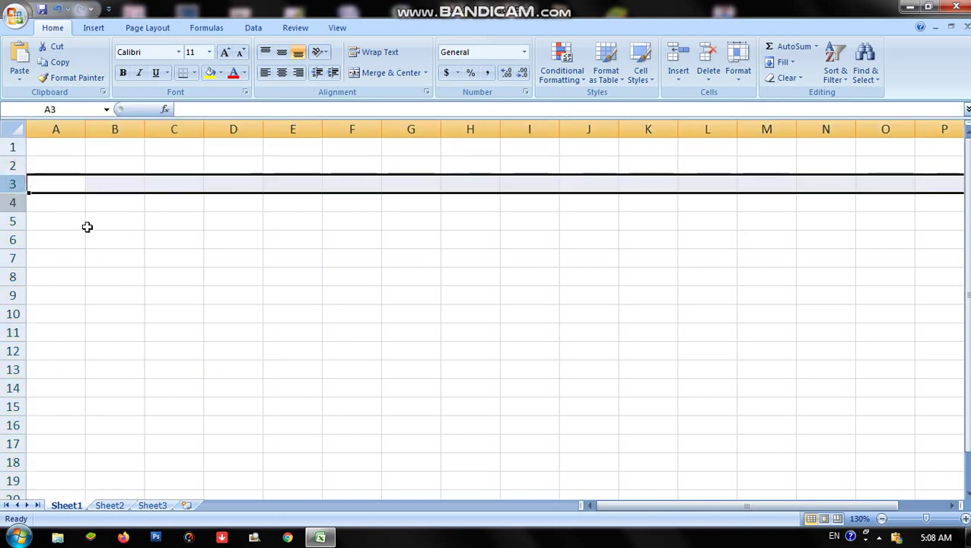
Select the single cells D6, E8 and G10 one after another
click(233, 240)
click(279, 278)
click(427, 316)
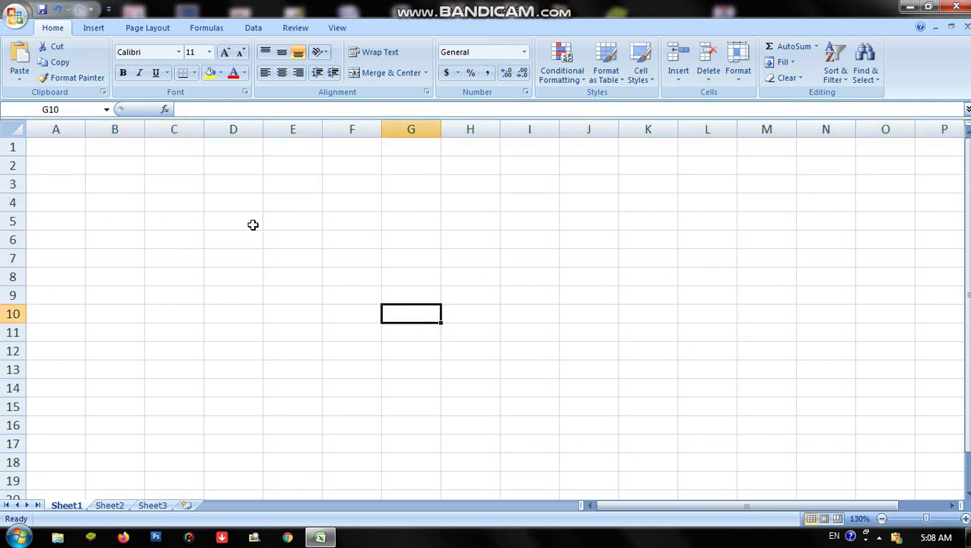
Select cells B3, E4, G10, D7, C13 and J6 in turn and check each cell's address in the Name Box
click(107, 178)
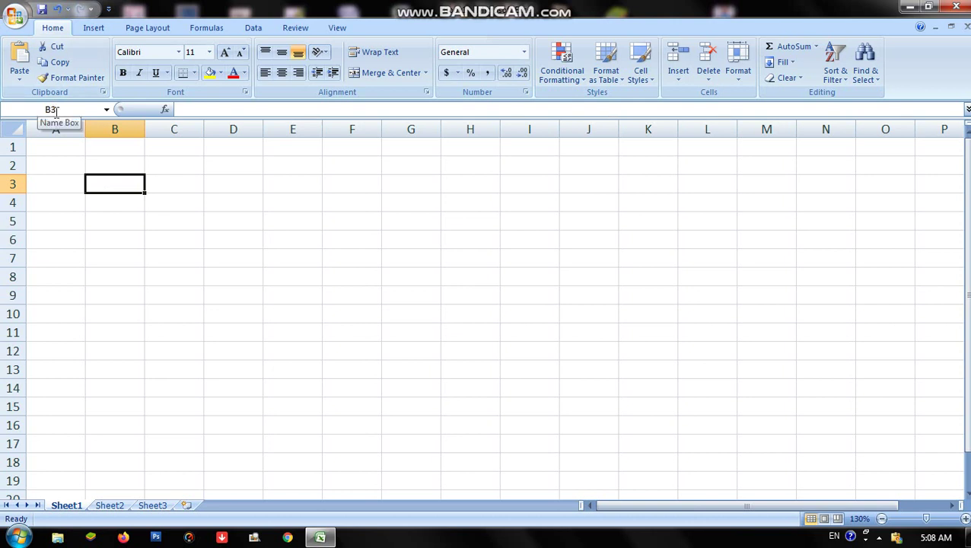
click(271, 204)
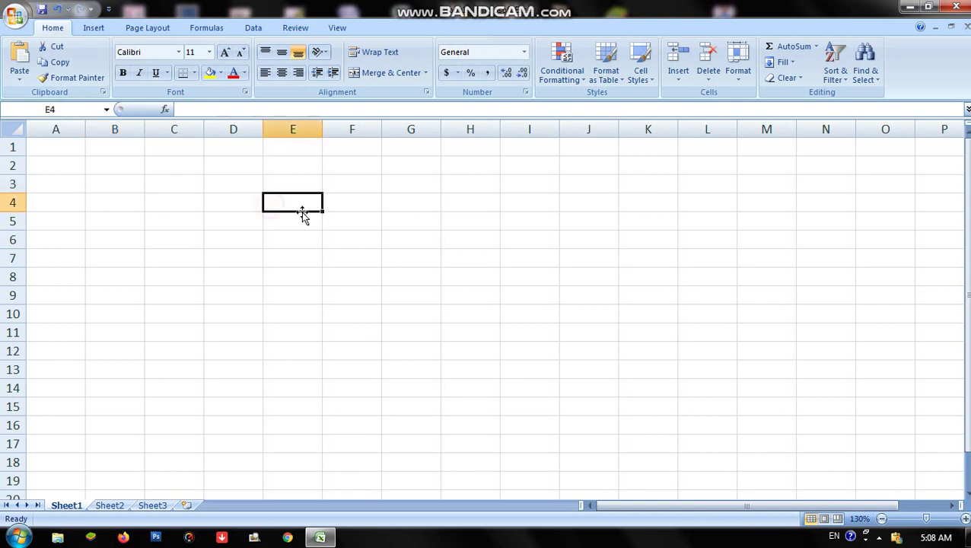
click(384, 308)
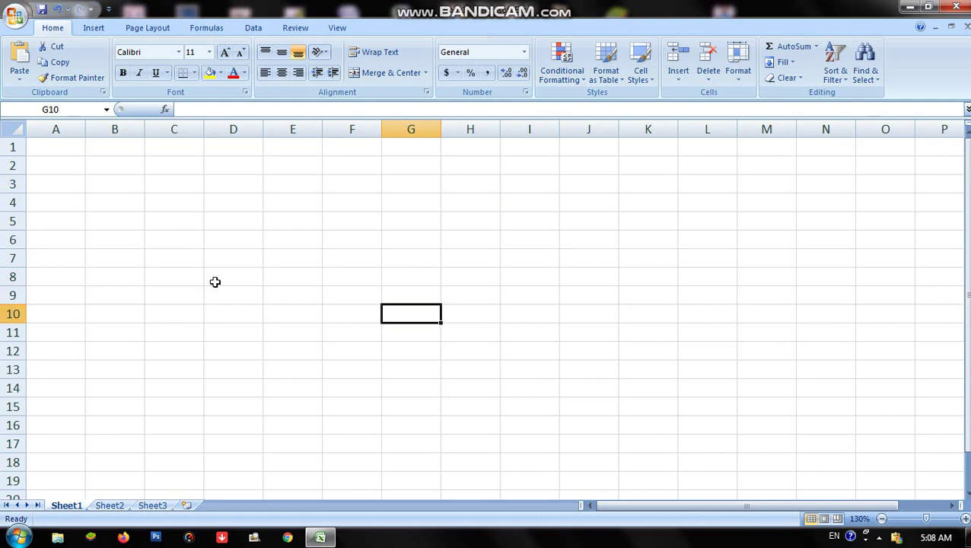
click(236, 263)
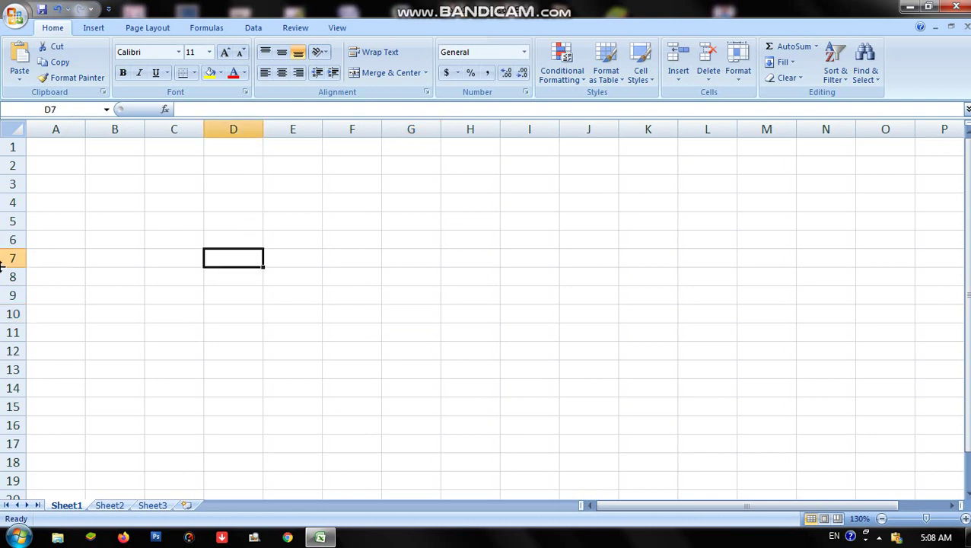
click(151, 370)
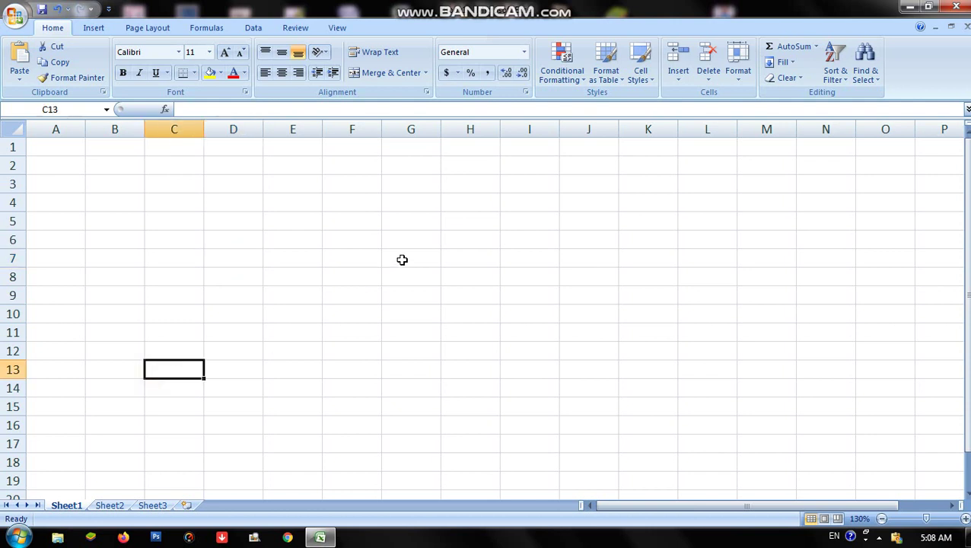
click(577, 243)
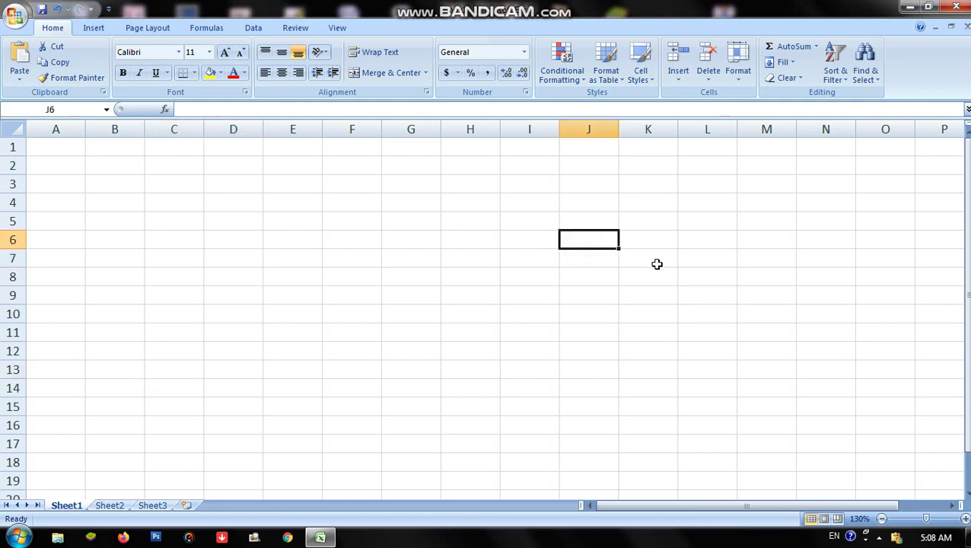
Enter the column headers Name, Hindi and English in cells A1 to C1
click(65, 150)
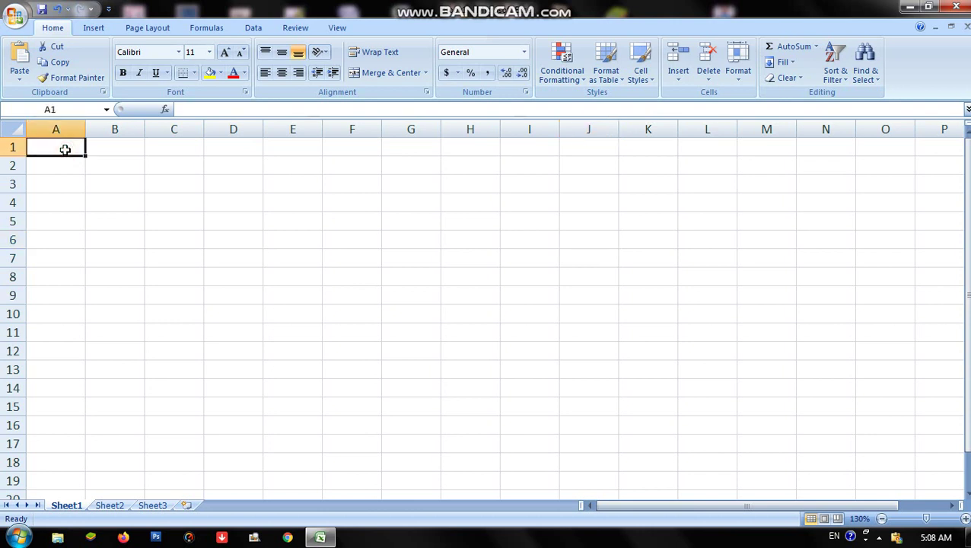
text(Name)
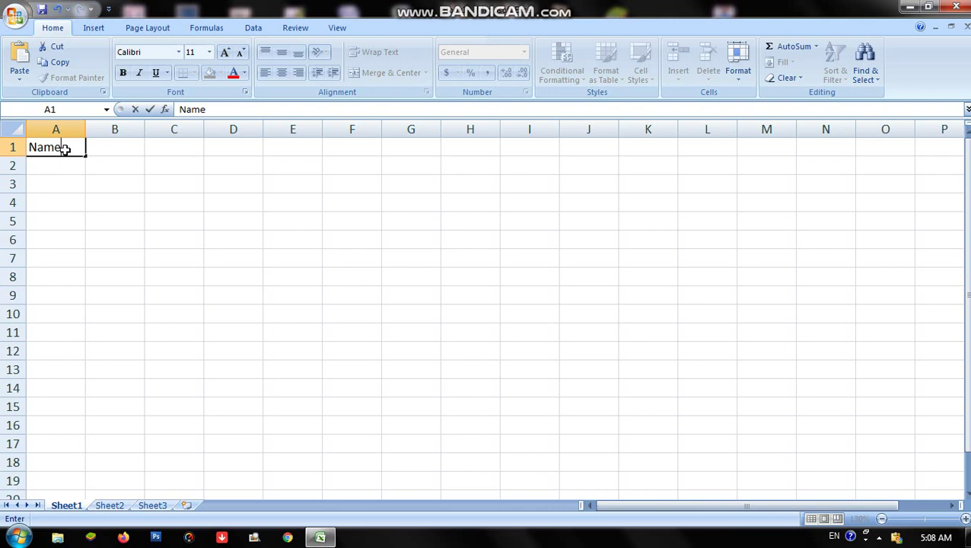
key(Tab)
text(Hindi)
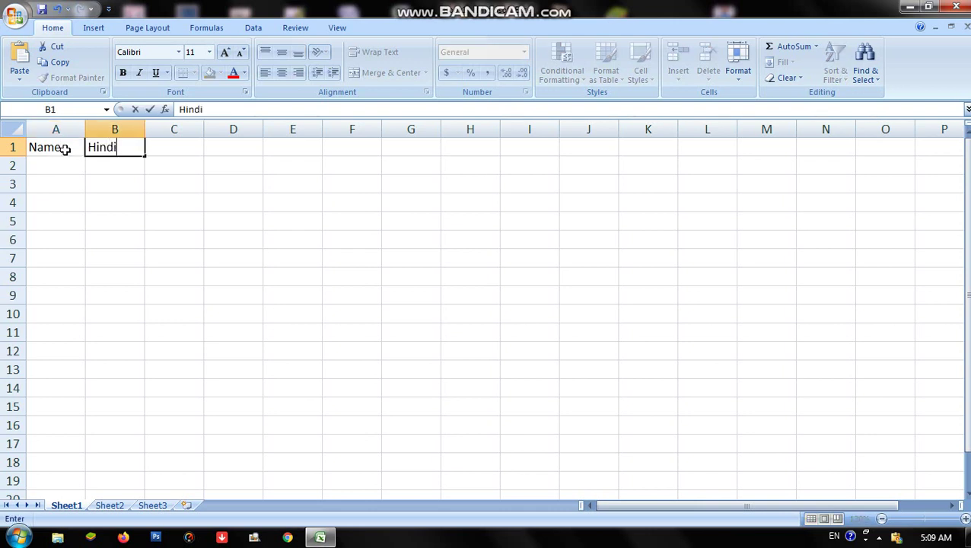
key(Tab)
text(Eng)
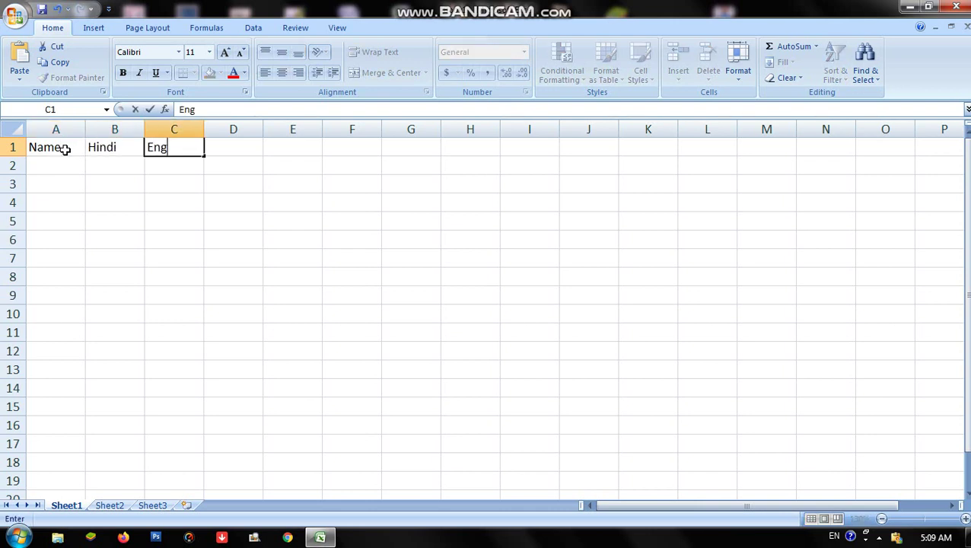
text(lish)
key(Tab)
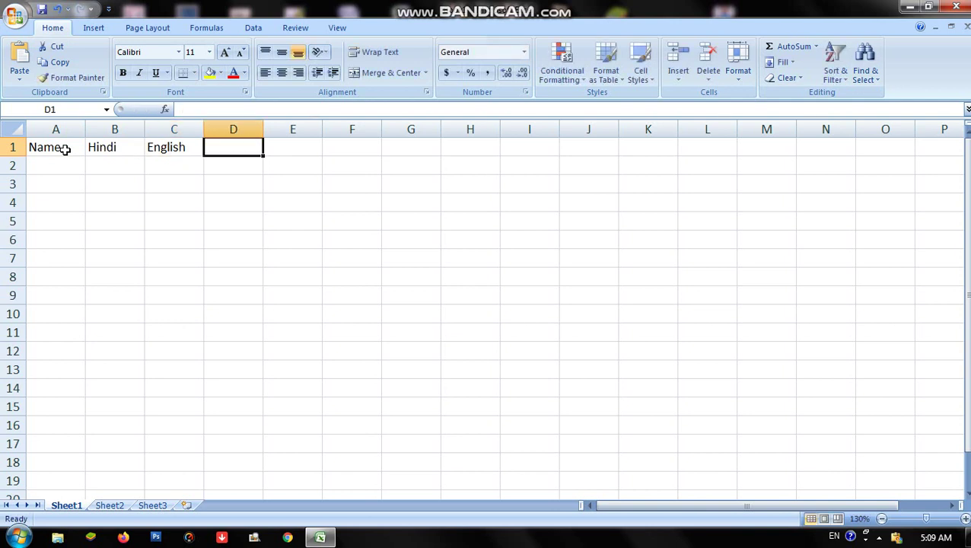
Enter the subject headers Maths, Science, SST and Sanskrit in cells D1 to G1
text(Maths)
key(Tab)
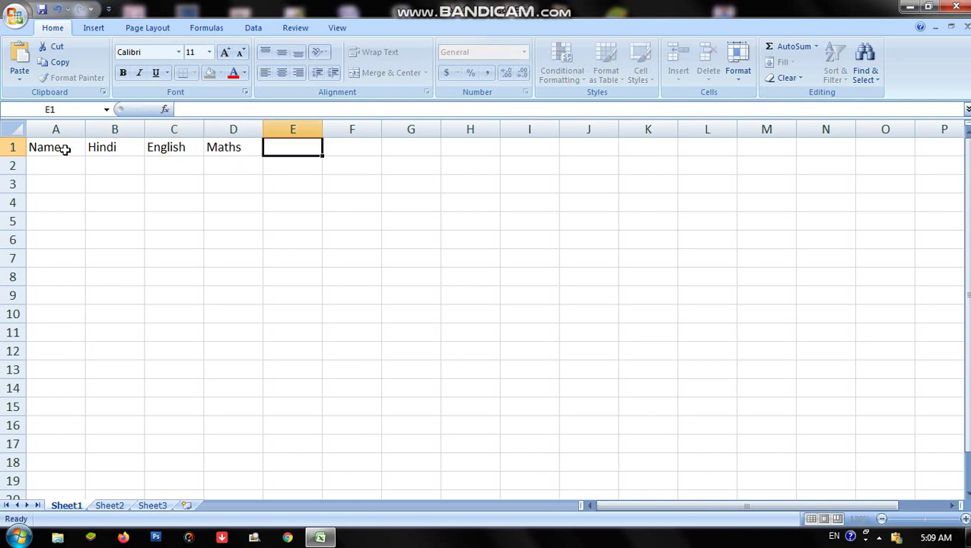
text(Science)
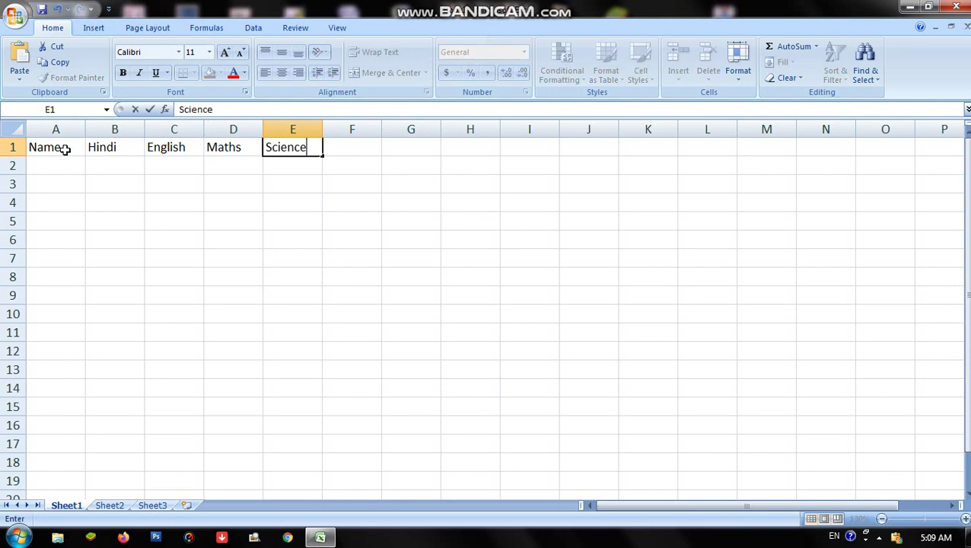
key(Tab)
text(SST)
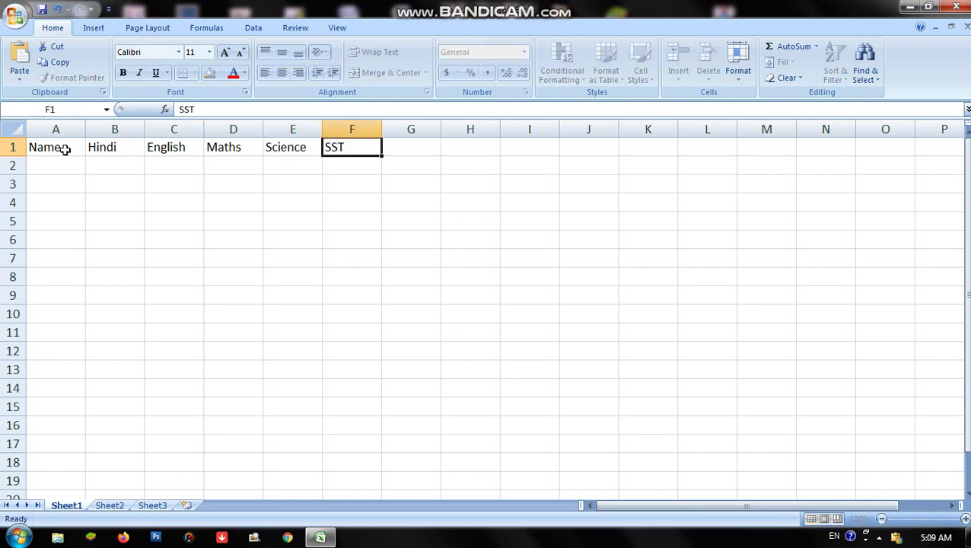
key(Tab)
text(Sanskrit)
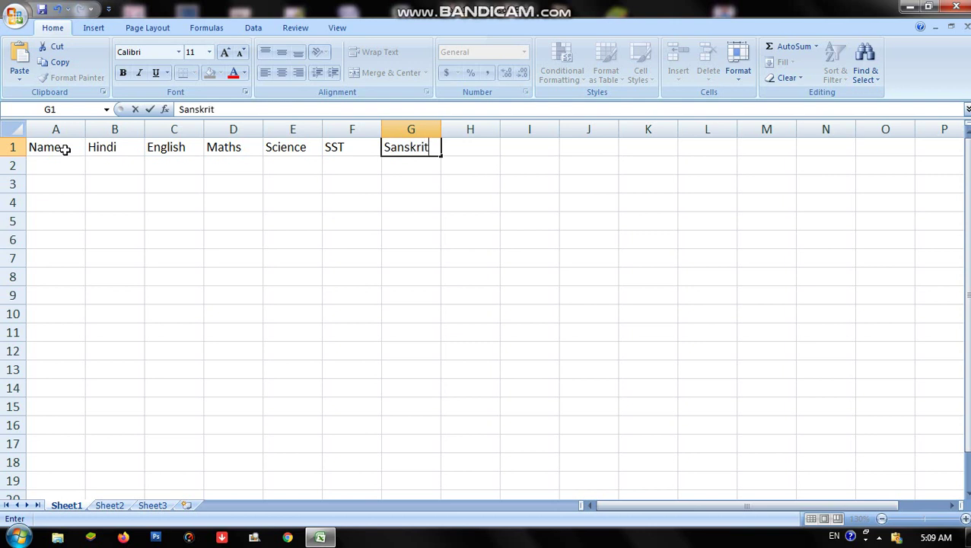
key(Tab)
Enter the column headers Total, Percent and Grade in cells H1 to J1
text(Total)
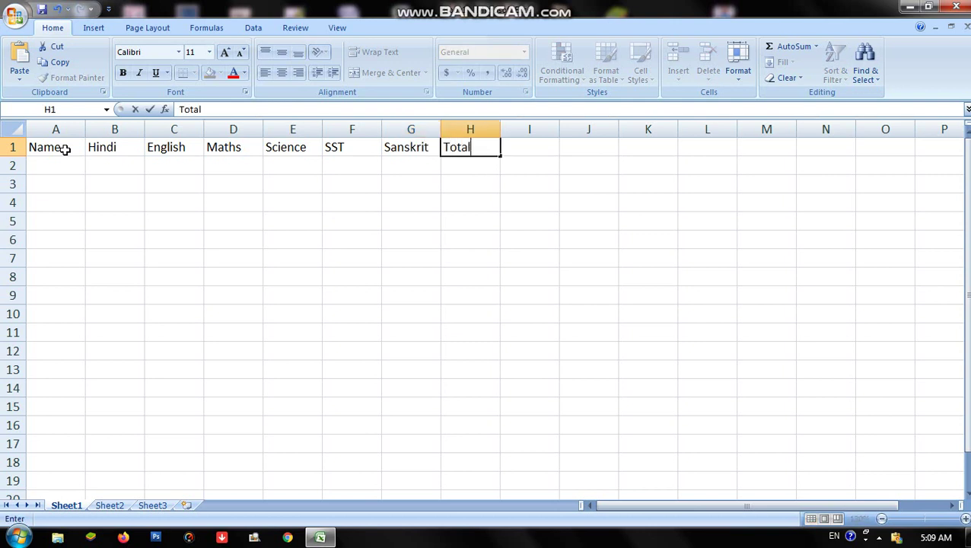
key(Tab)
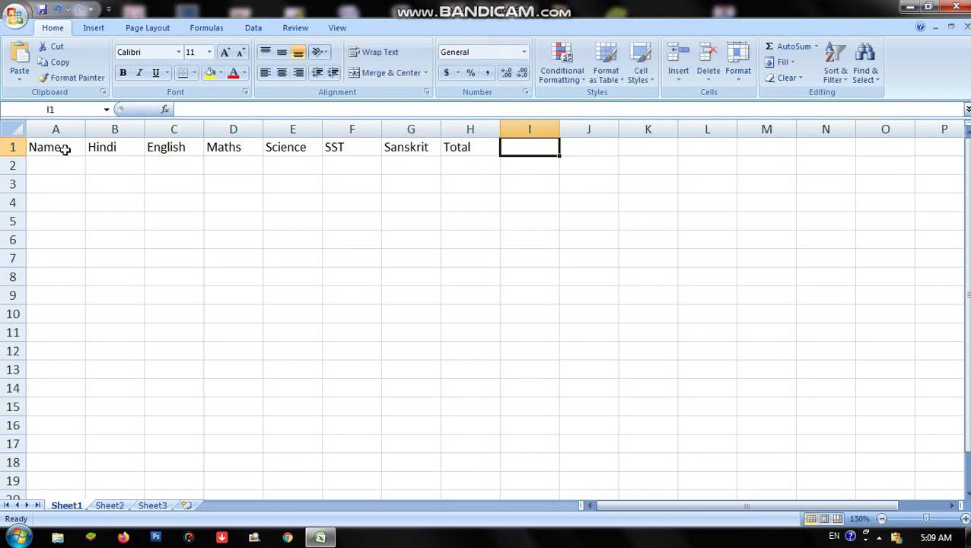
text(Pers)
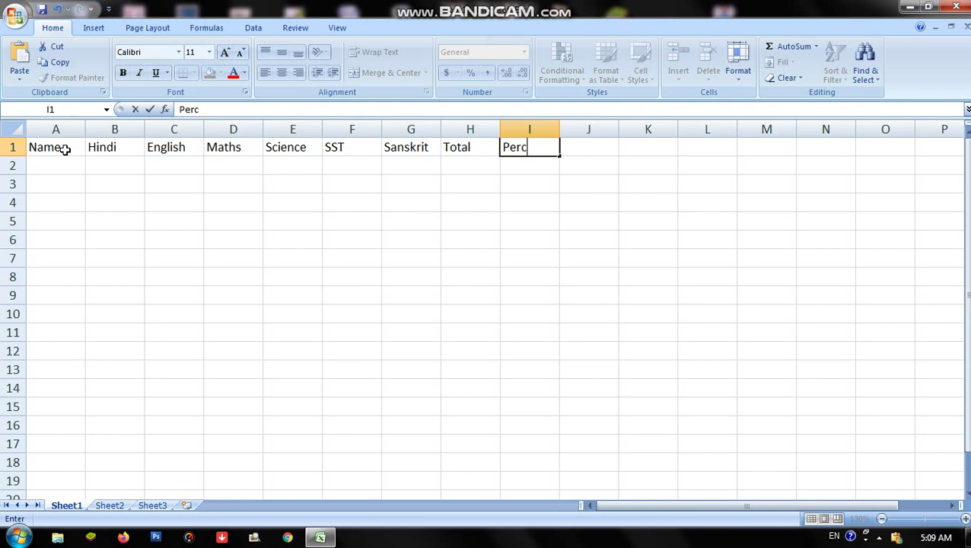
text(ent)
key(Tab)
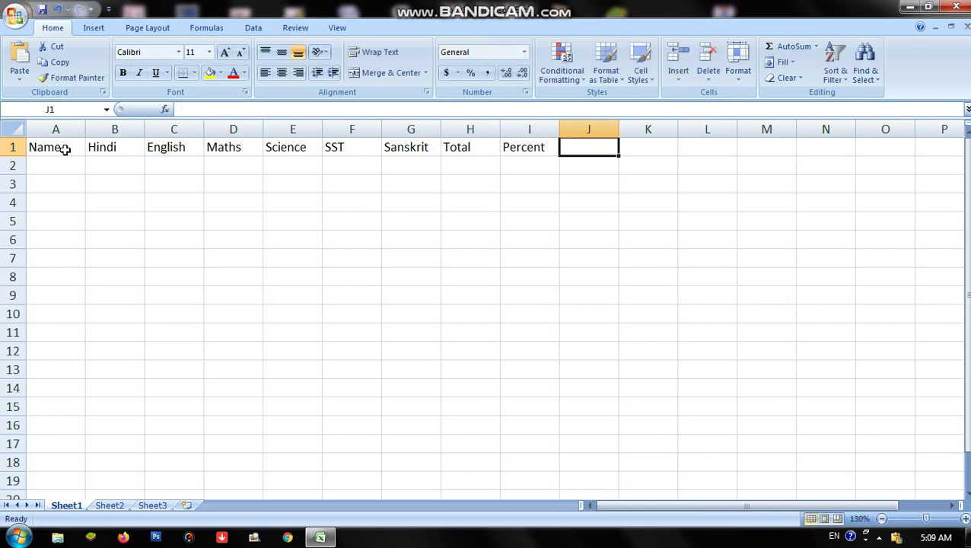
text(Grade)
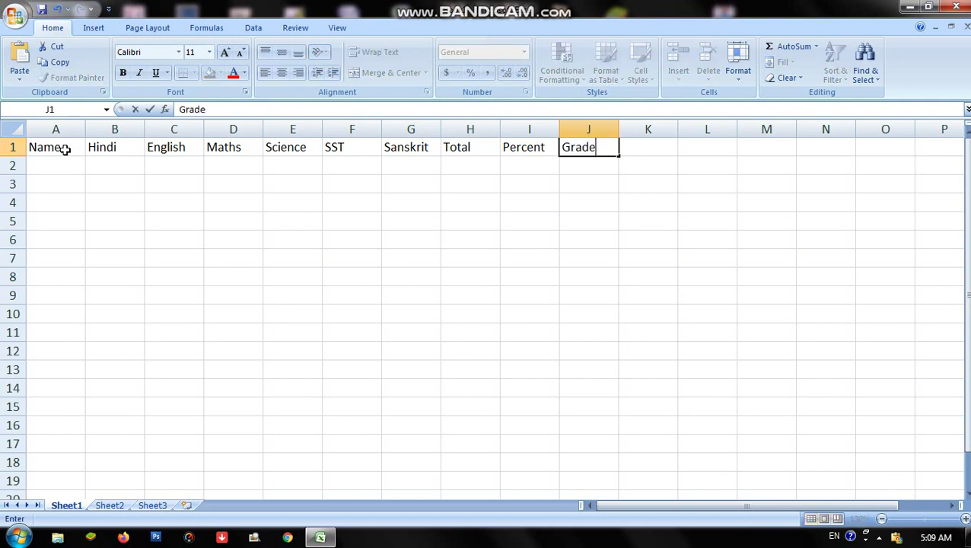
key(Return)
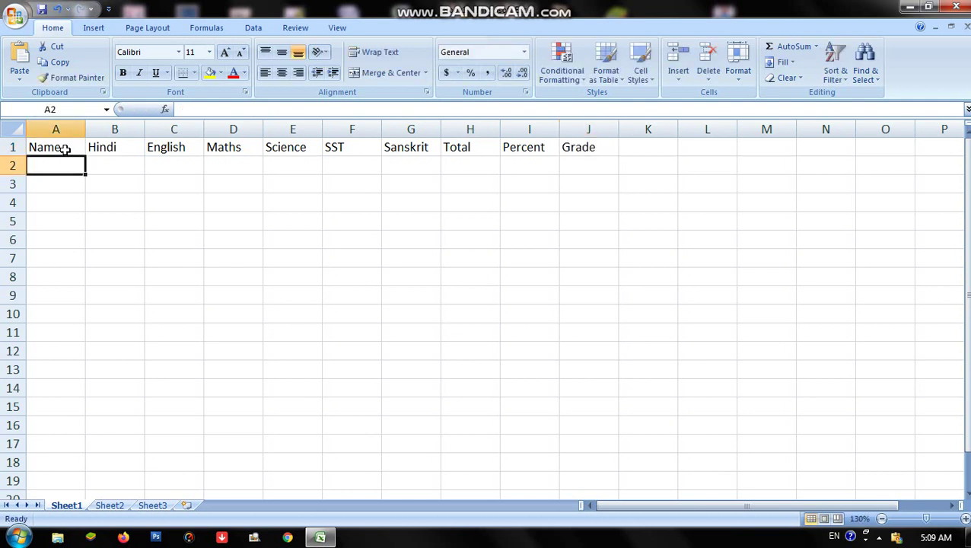
Go back and forth through the header cells A1 to J1 to review the table's column headings
key(Up)
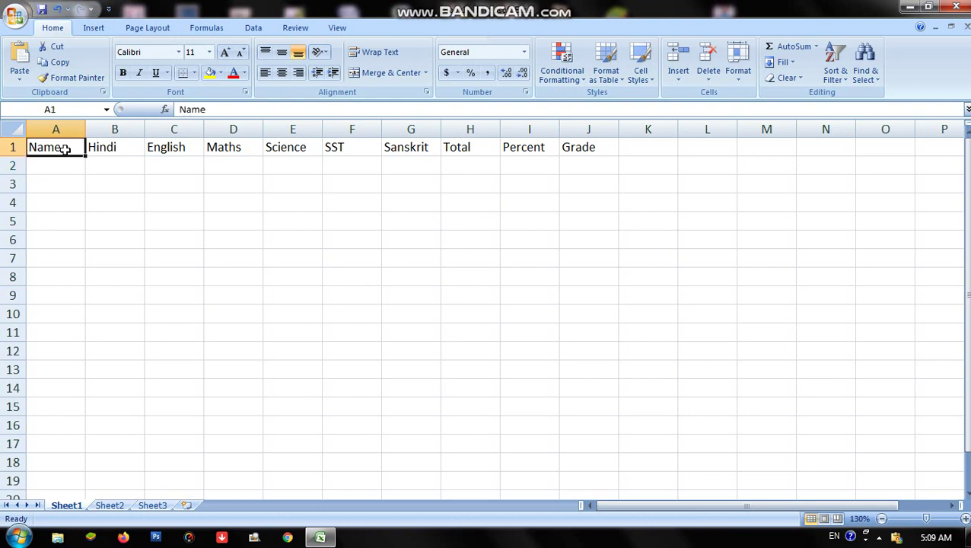
key(Right)
key(Right)
key(Right)
key(Right)
key(Right)
key(Right)
key(Right)
key(Right)
key(Right)
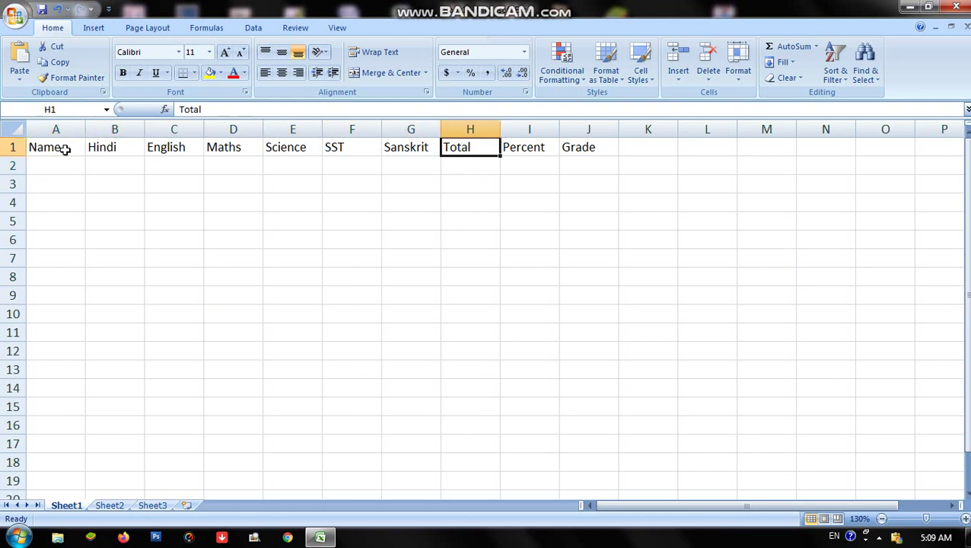
key(Left)
key(Left)
key(Left)
key(Right)
key(Right)
key(Right)
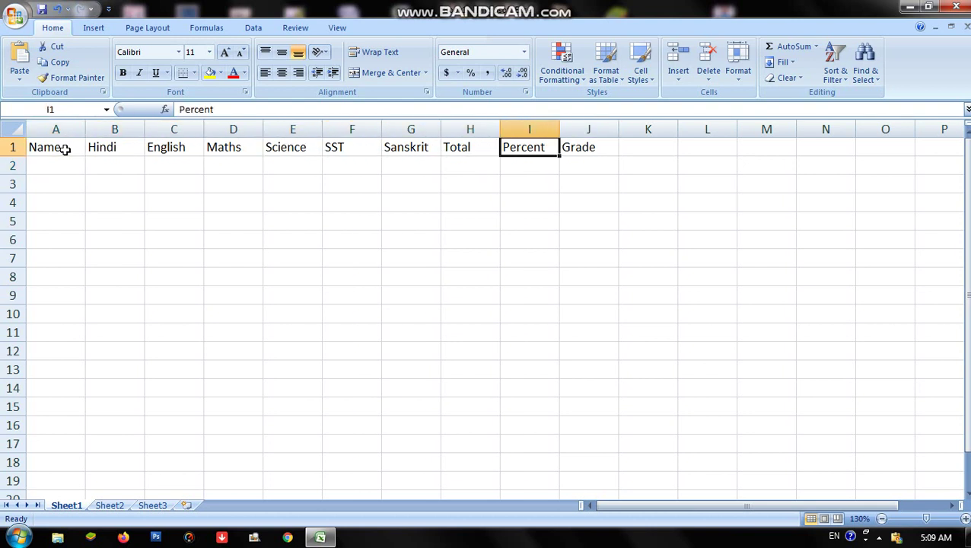
key(Down)
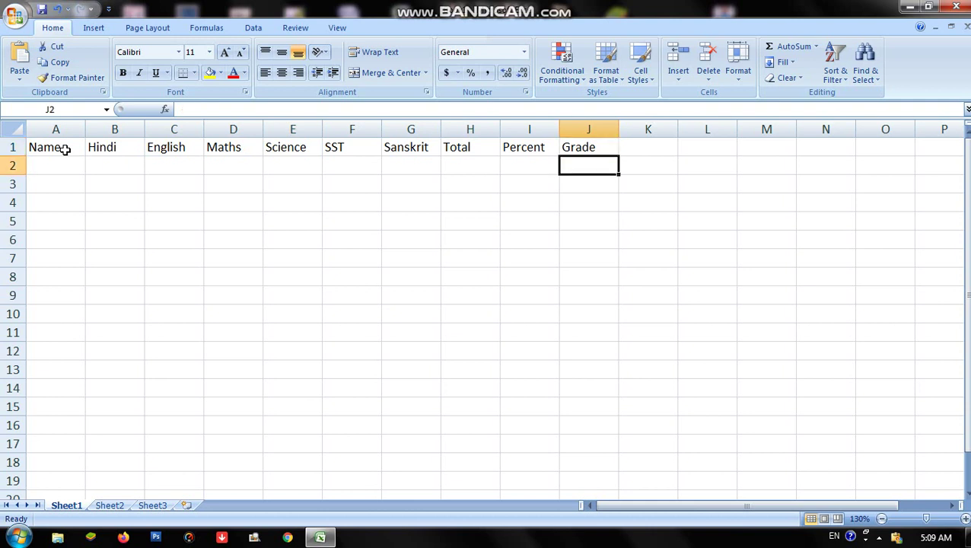
key(Left)
key(Left)
key(Left)
key(Left)
key(Left)
key(Left)
key(Left)
key(Left)
key(Left)
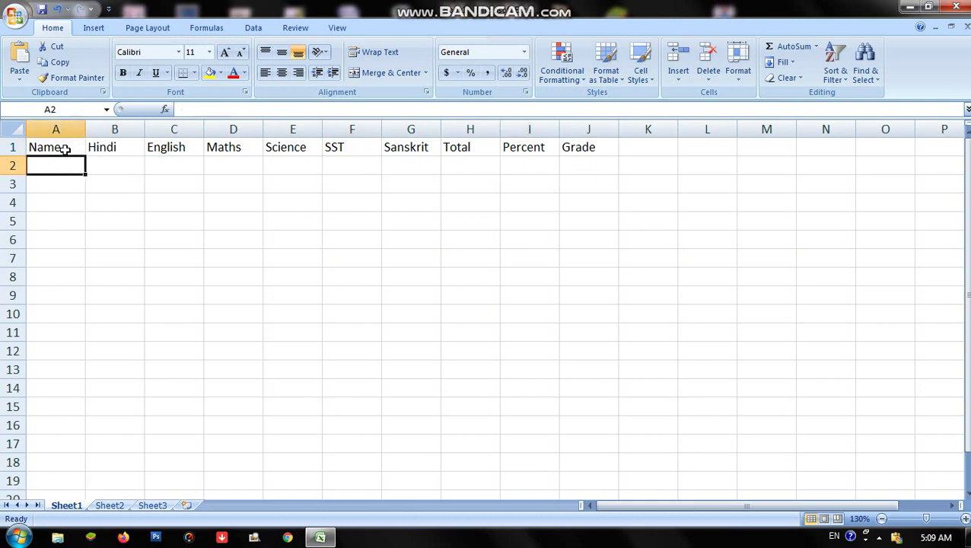
key(Up)
key(Right)
key(Right)
key(Right)
key(Right)
key(Right)
key(Right)
key(Right)
key(Right)
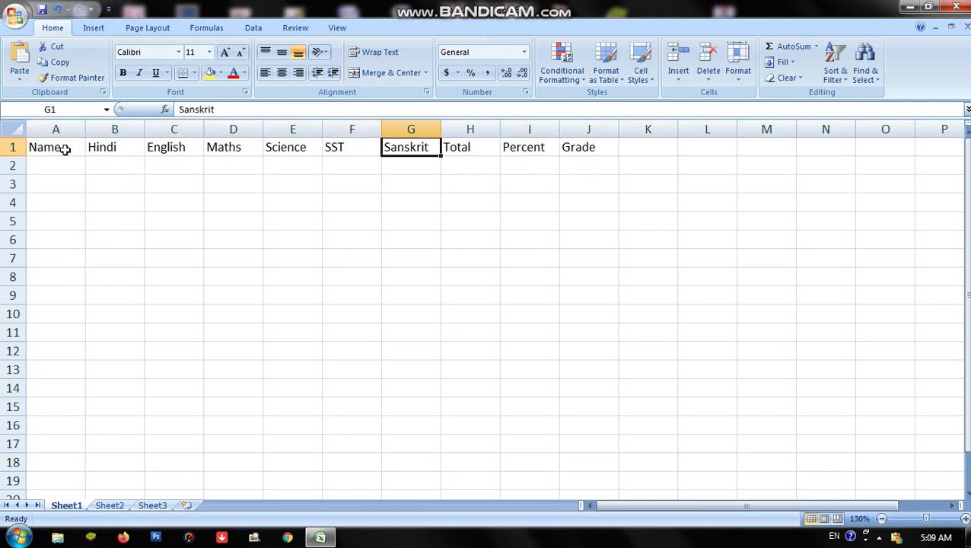
key(Tab)
key(Return)
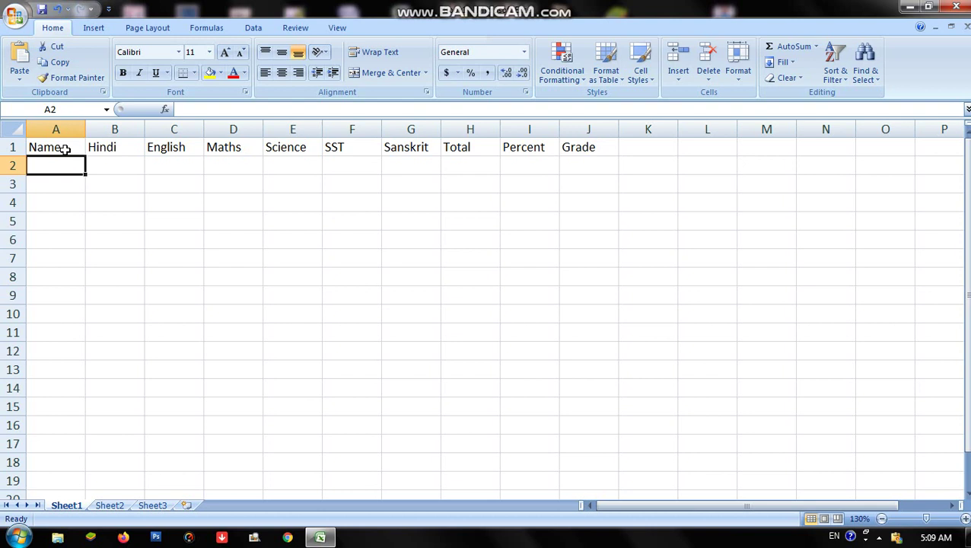
Enter the first three students' names in cells A2 to A4
text(Hassan)
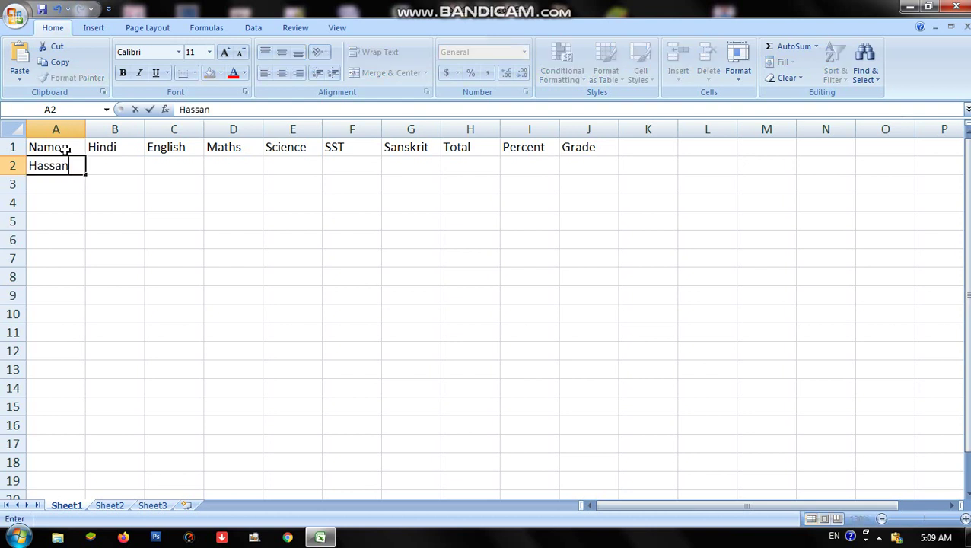
key(Return)
text(Go)
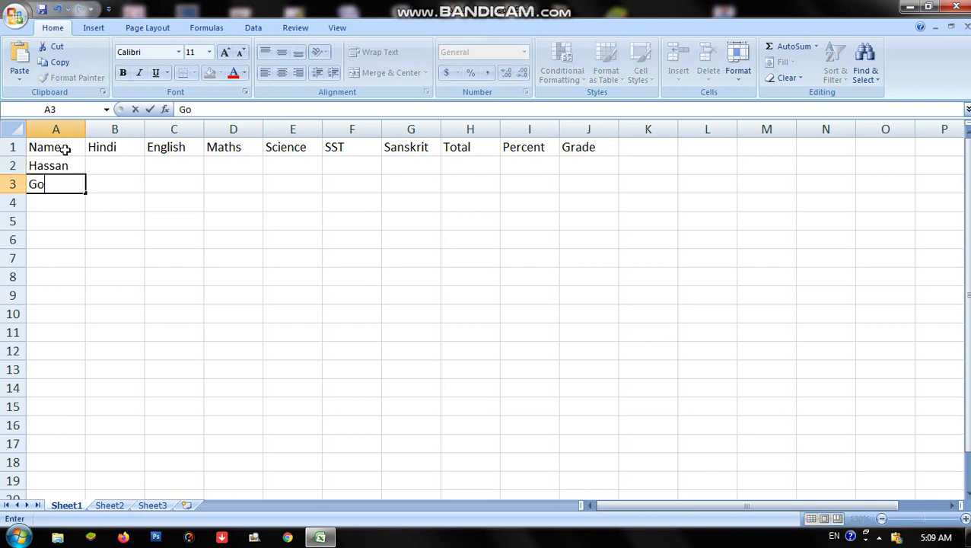
text(lu)
key(Return)
text(Zi)
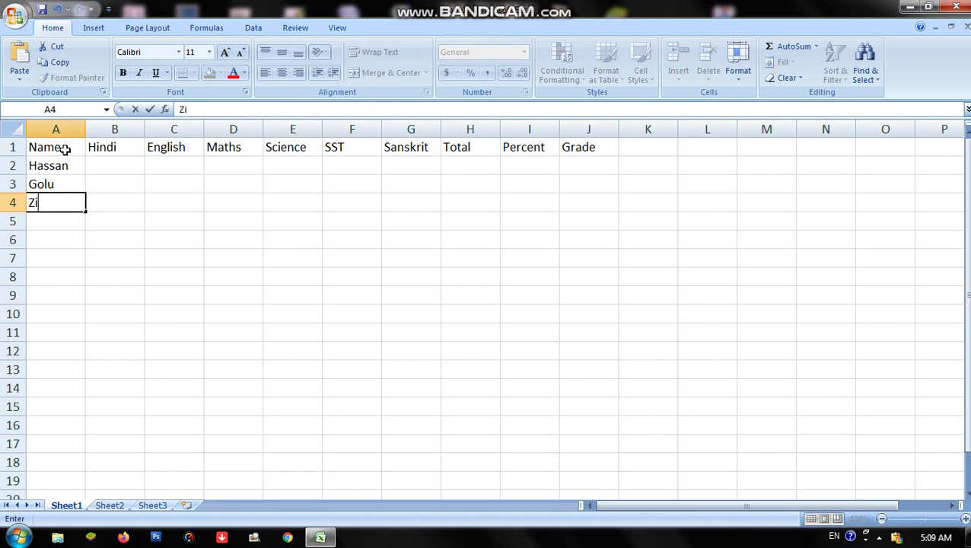
text(kra)
key(Return)
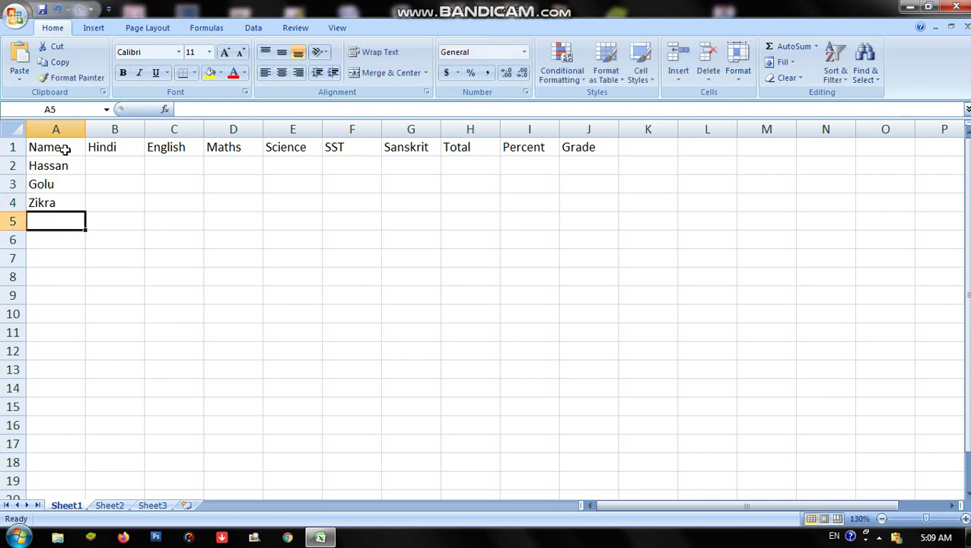
Enter four more students' names in cells A5 to A8 of the Name column
text(Asjad)
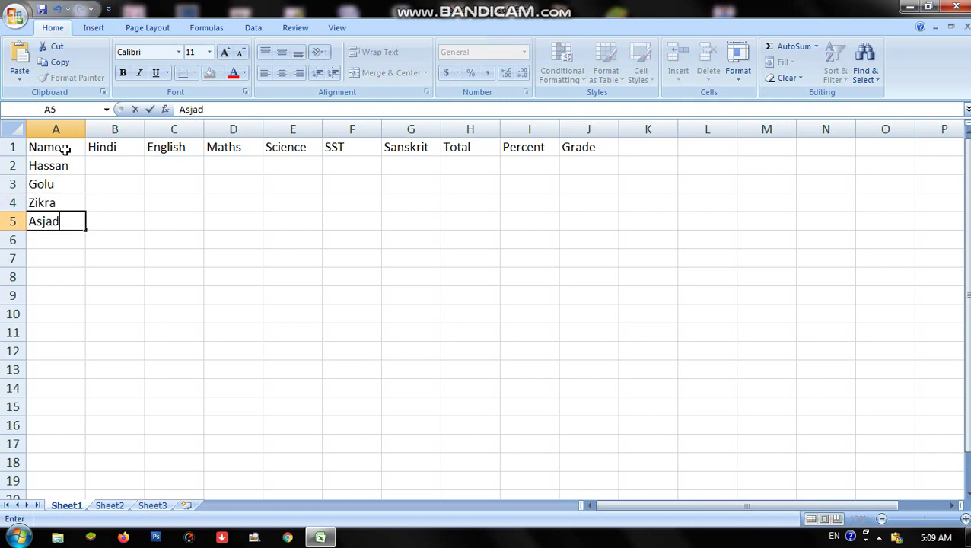
key(Return)
text(Rahul)
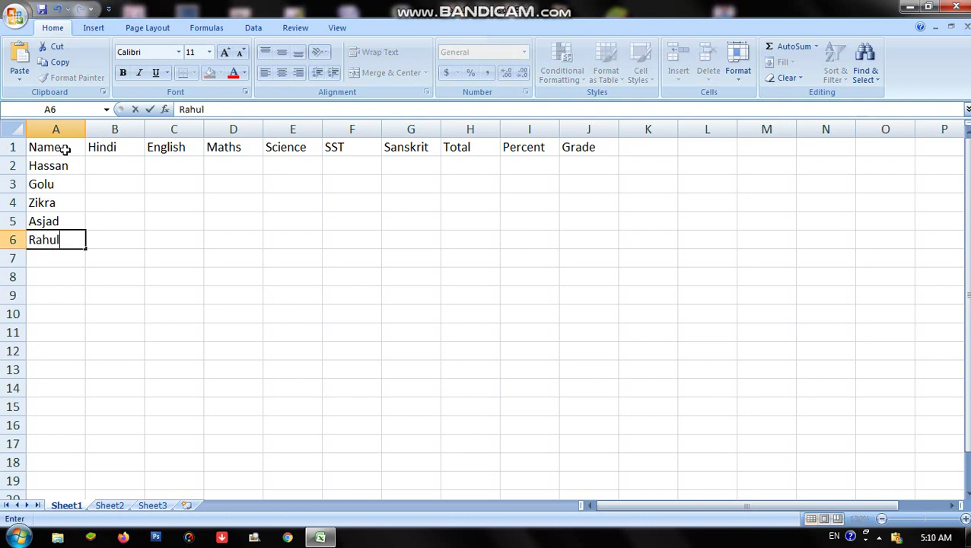
key(Return)
text(Mahesn)
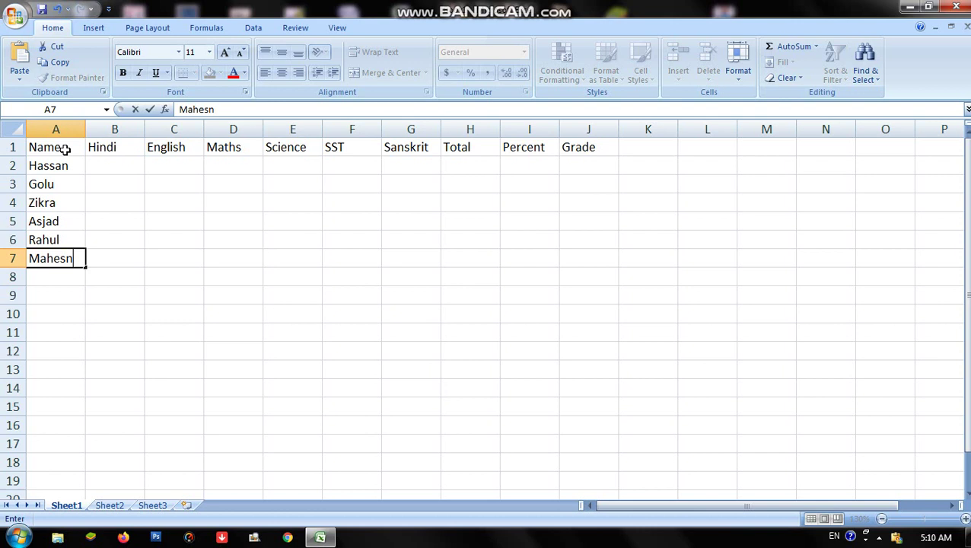
key(BackSpace)
text(hesh)
key(Return)
text(Ro)
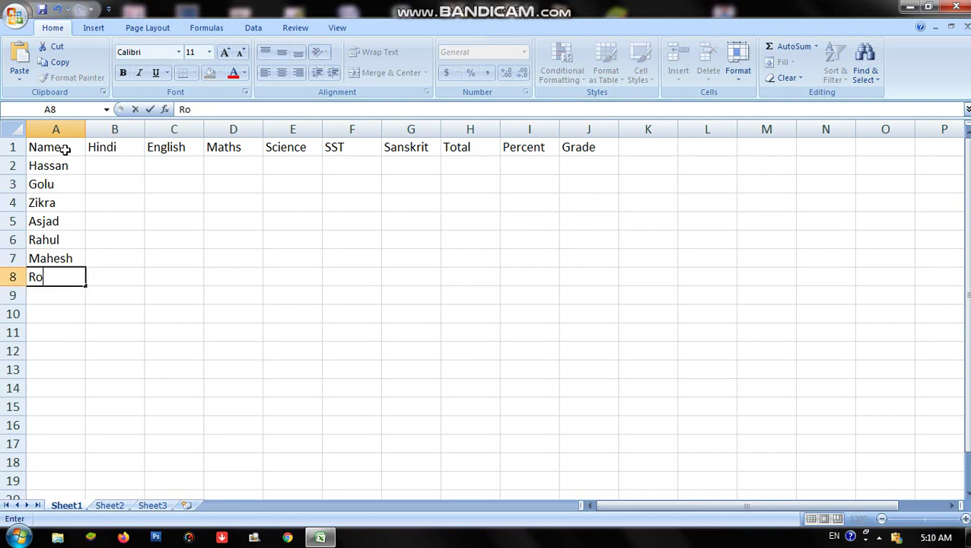
text(han)
key(Tab)
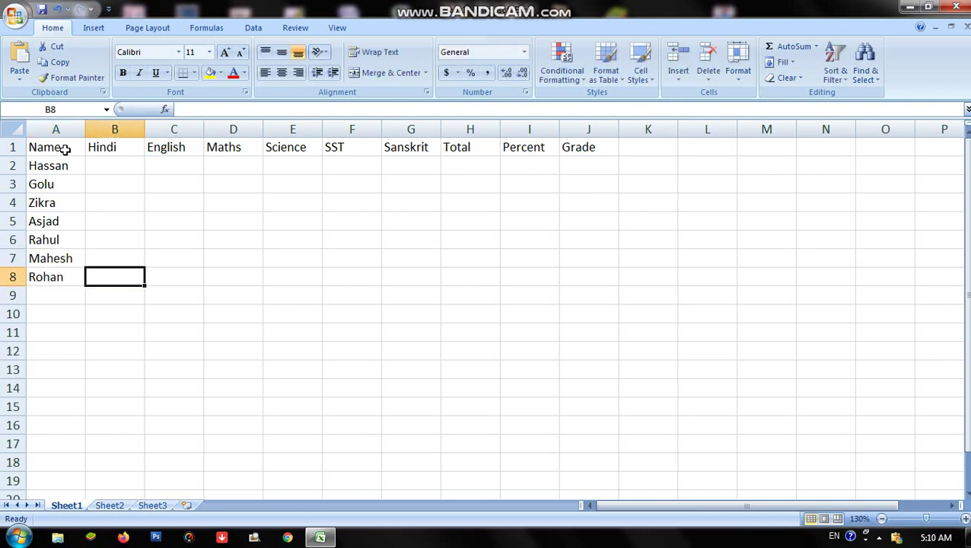
Fill in the Hindi marks in B2 to B8 as 78, 76, 76, 76, 6, 56 and 54
text(54)
key(Up)
text(56)
key(Up)
text(6)
key(Up)
text(76)
key(Up)
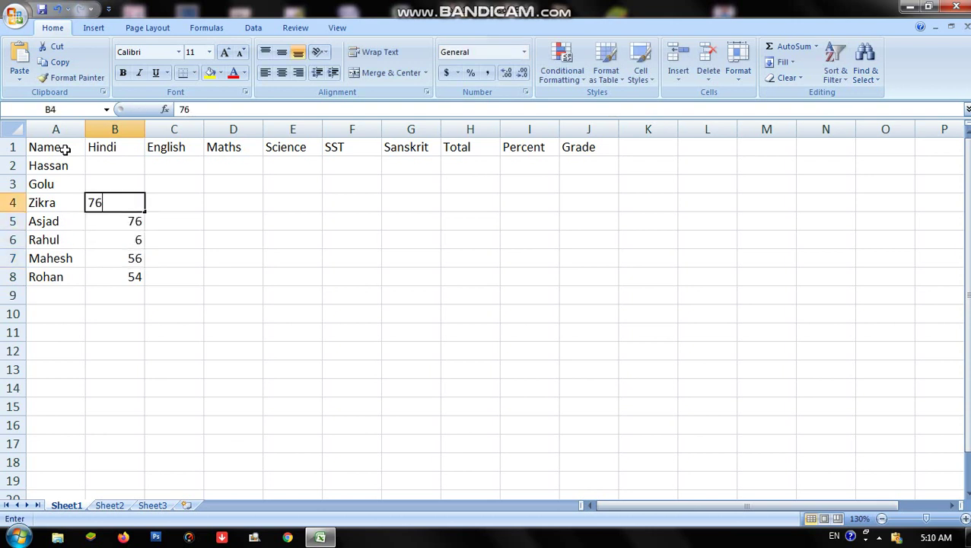
text(78)
Enter the English marks 76, 76, 876, 87 and 6 in cells C2 to C6
key(Tab)
text(76)
key(Down)
text(76)
key(Down)
text(876)
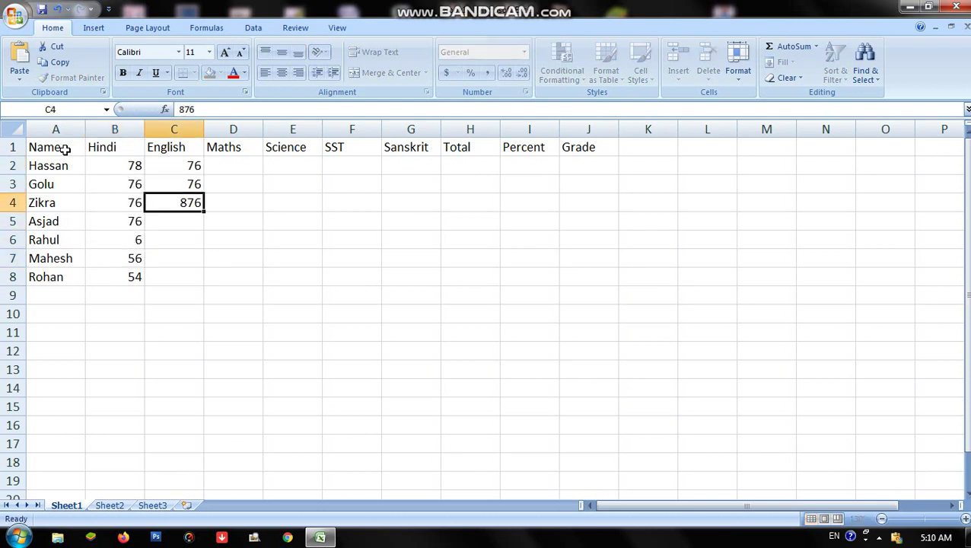
key(Down)
text(87)
key(Down)
text(6)
Correct the English mark in C4 to 56 and enter 56 and 76 in cells C7 and C8
key(Up)
key(Up)
text(56)
key(Down)
key(Down)
key(Down)
text(56)
key(Down)
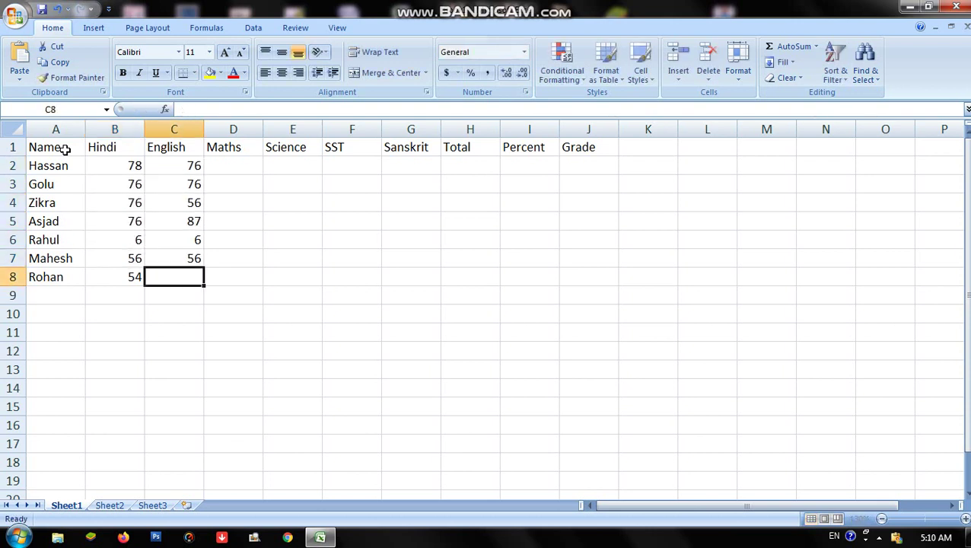
text(76)
key(Down)
Fill in the Maths marks in D2 to D8 as 56, 56, 65, 76, 76, 65 and 76
key(Right)
key(Up)
text(76)
key(Up)
text(65)
key(Up)
text(76)
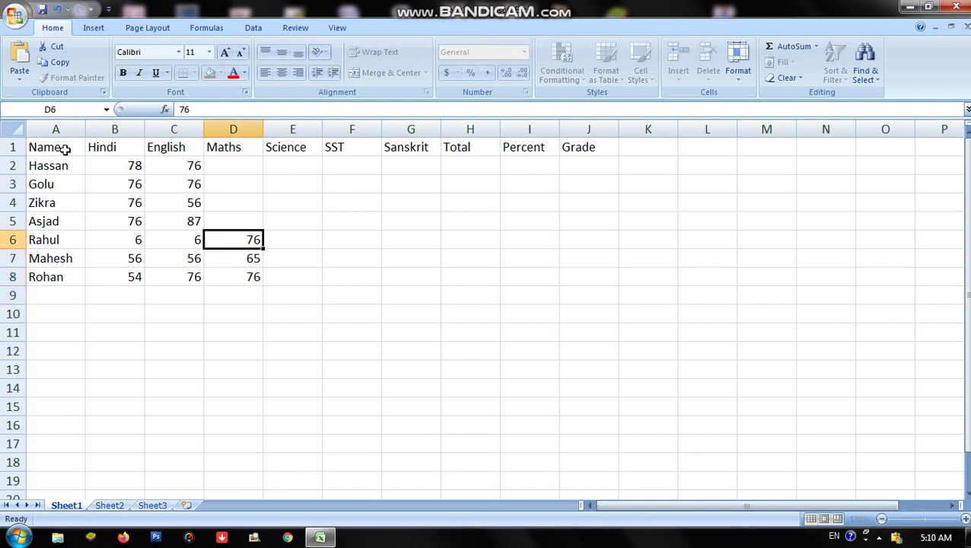
key(Up)
text(76)
key(Up)
text(56)
key(Up)
text(56)
Fill in the Science marks in E2 to E8 as 76, 56, 65, 65, 6, 76 and 76
key(Right)
text(76)
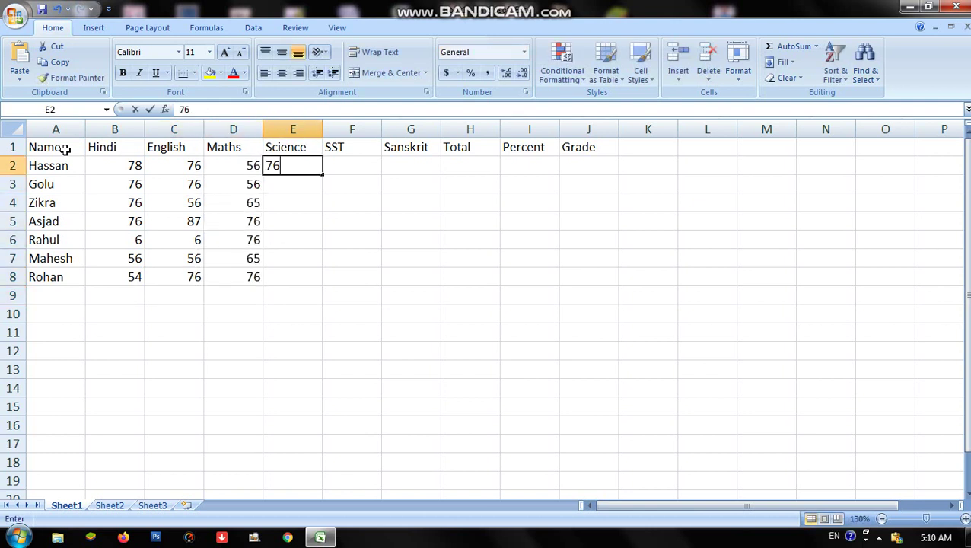
key(Down)
text(56)
key(Down)
text(65)
key(Down)
text(65)
key(Down)
text(6)
key(Down)
text(76)
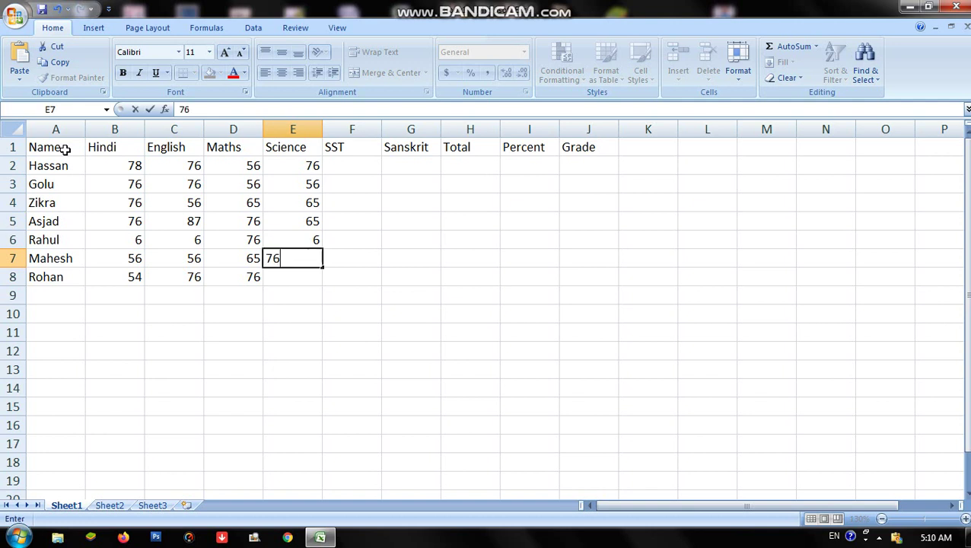
key(Down)
text(76)
Fill in the SST marks in F2 to F8 as 76, 76, 76, 65, 56, 65 and 56
key(Right)
text(56)
key(Up)
text(65)
key(Up)
text(56)
key(Up)
text(65)
key(Up)
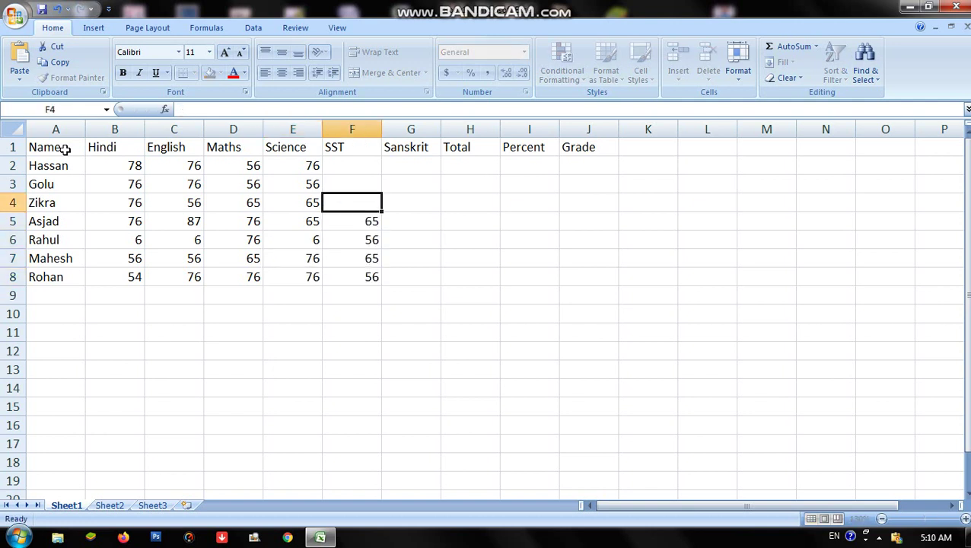
text(76)
key(Up)
text(76)
key(Up)
text(76)
Fill in the Sanskrit marks in G2 to G8 as 65, 56, 56, 76, 56, 65 and 56
key(Right)
text(65)
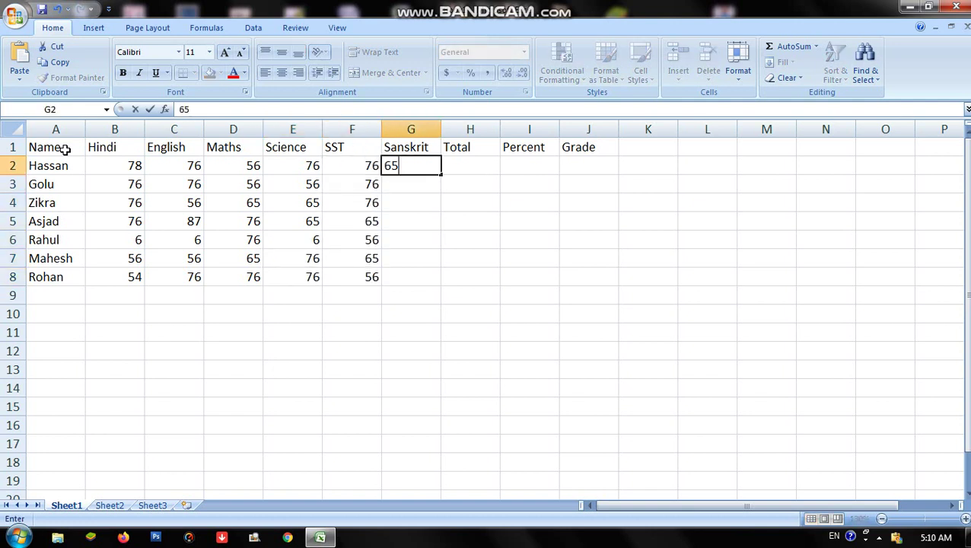
key(Down)
text(56)
key(Down)
text(56)
key(Down)
text(76)
key(Down)
text(56)
key(Down)
text(65)
key(Down)
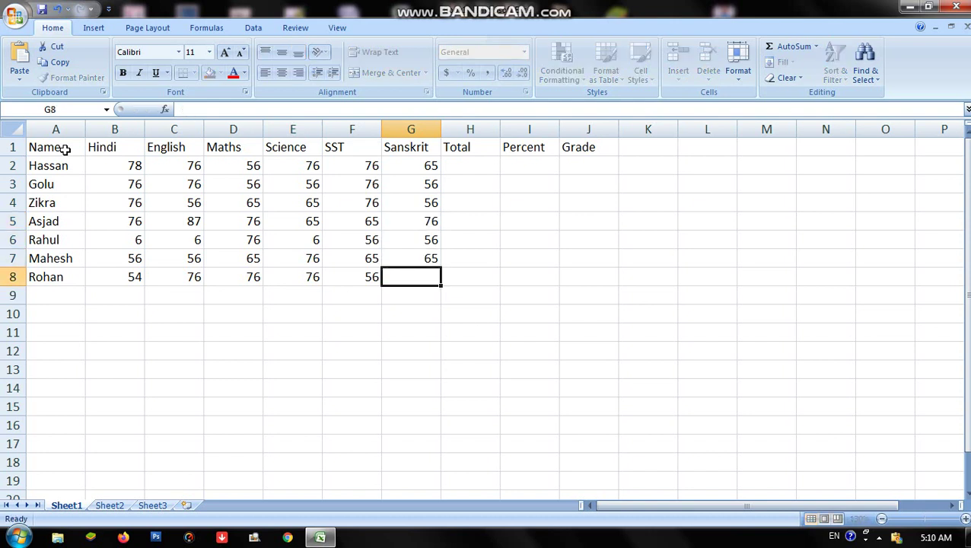
Calculate the first student's total in H2 with the formula =B2+C2+D2+E2+F2+G2
key(Up)
key(Up)
key(Up)
key(Up)
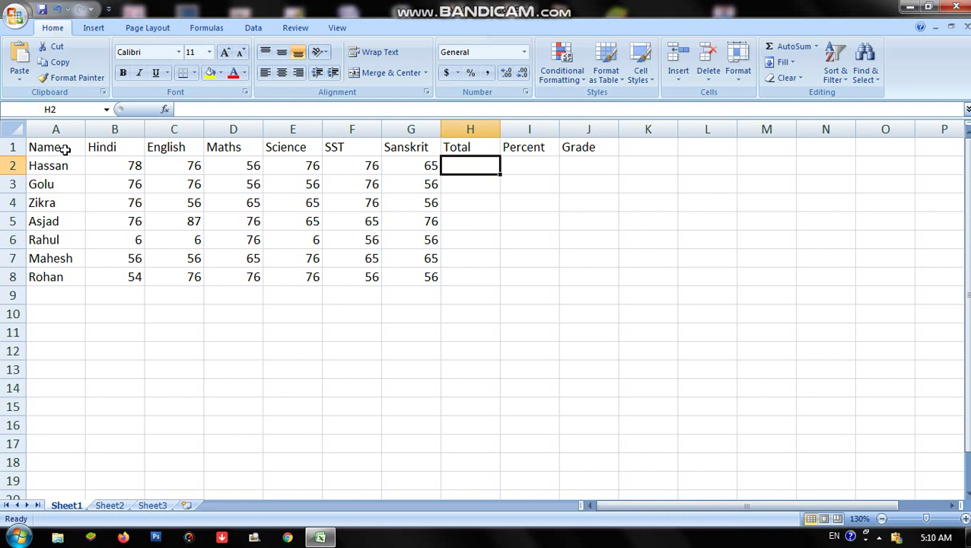
text(=)
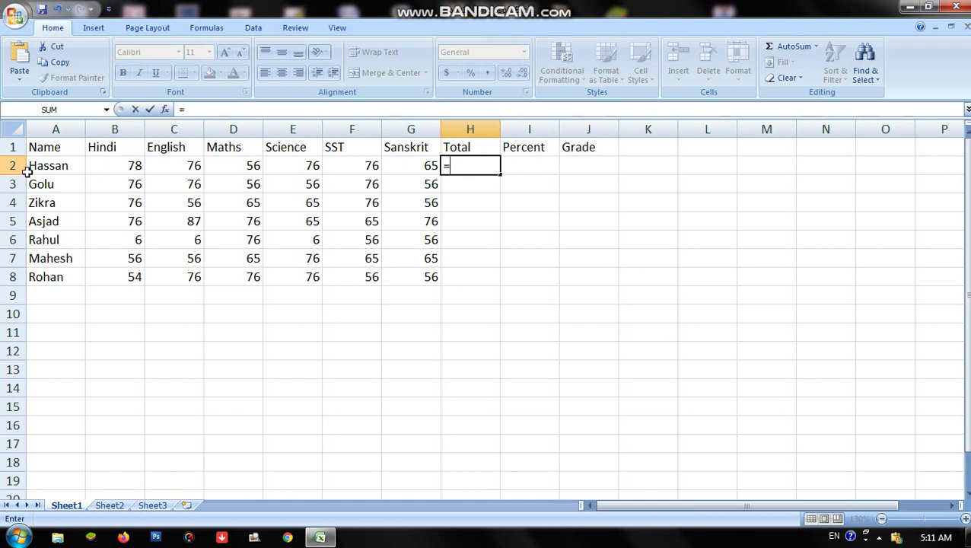
text(b2)
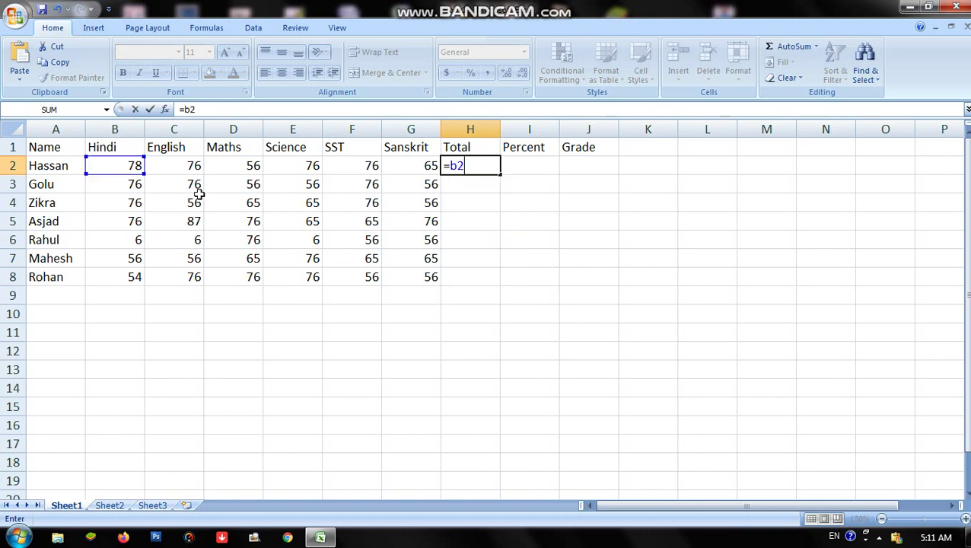
text(+)
text(c)
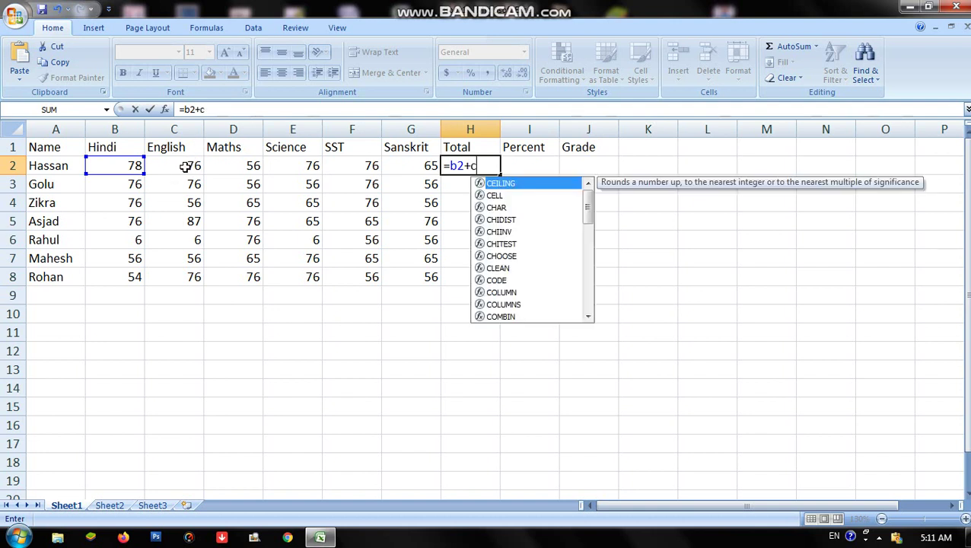
text(2+)
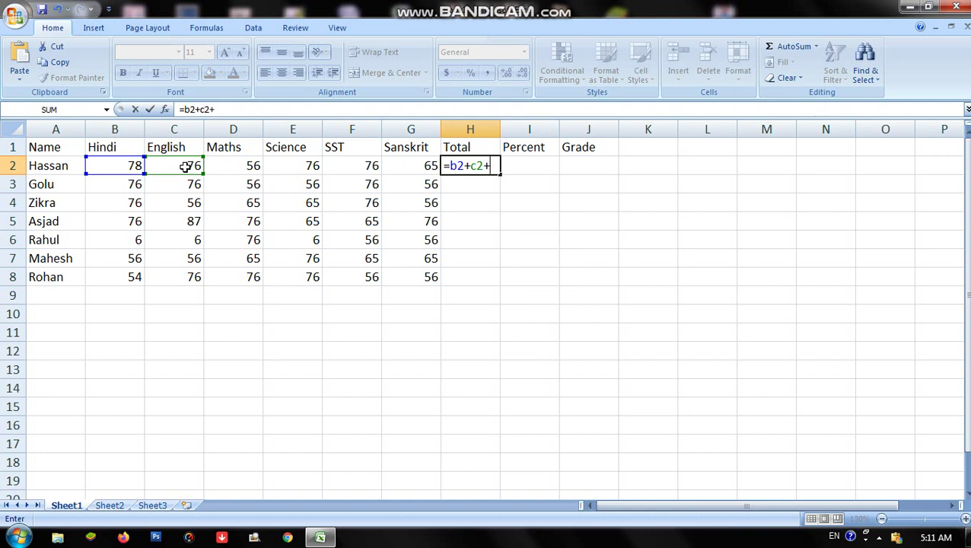
click(242, 162)
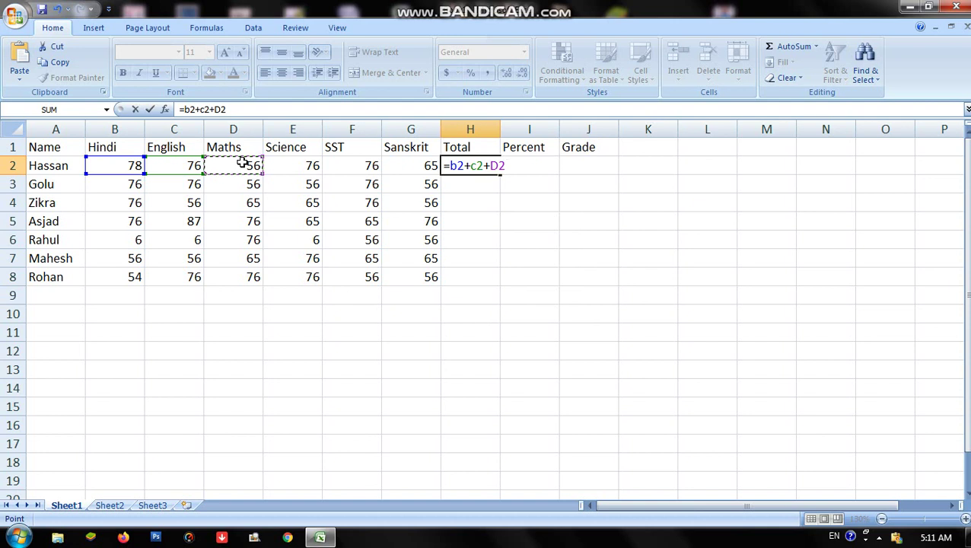
text(+)
click(304, 166)
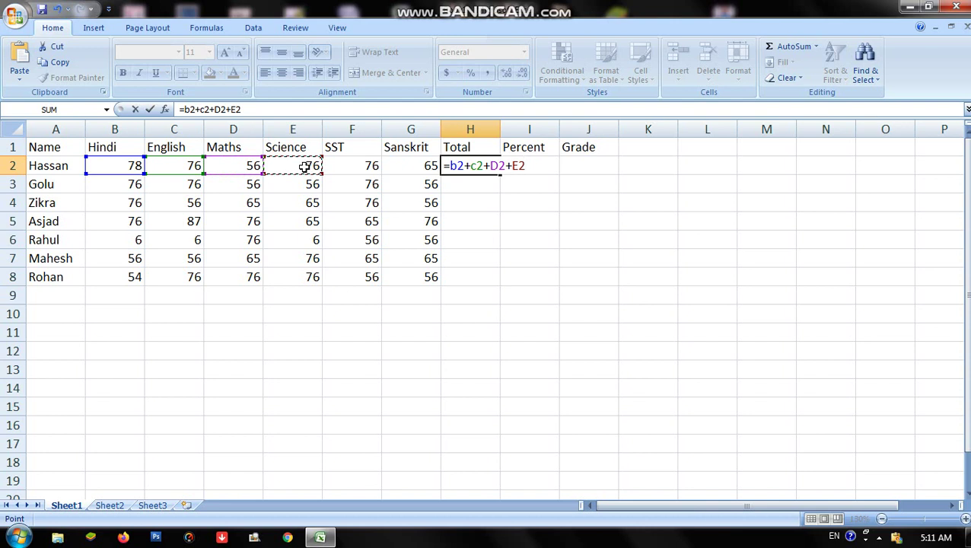
text(+f2+g2)
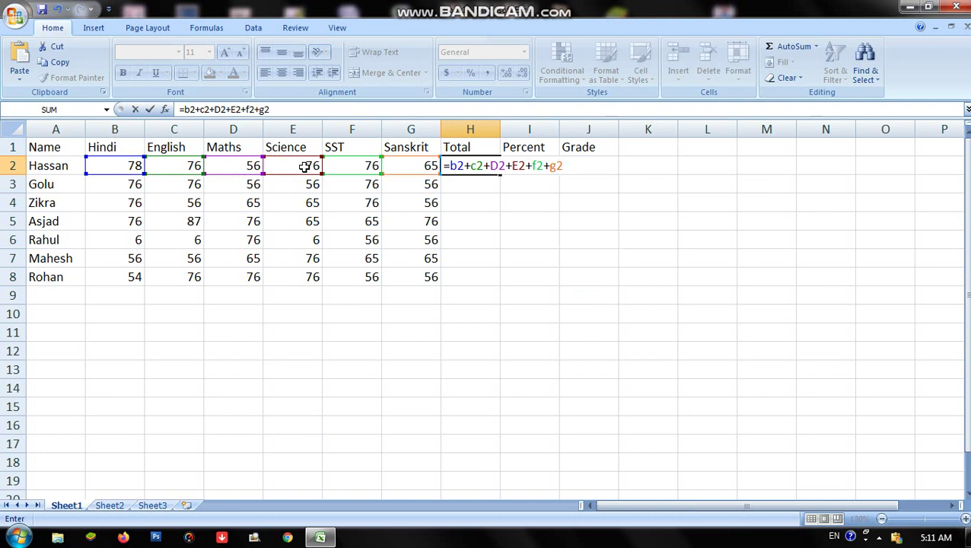
key(Return)
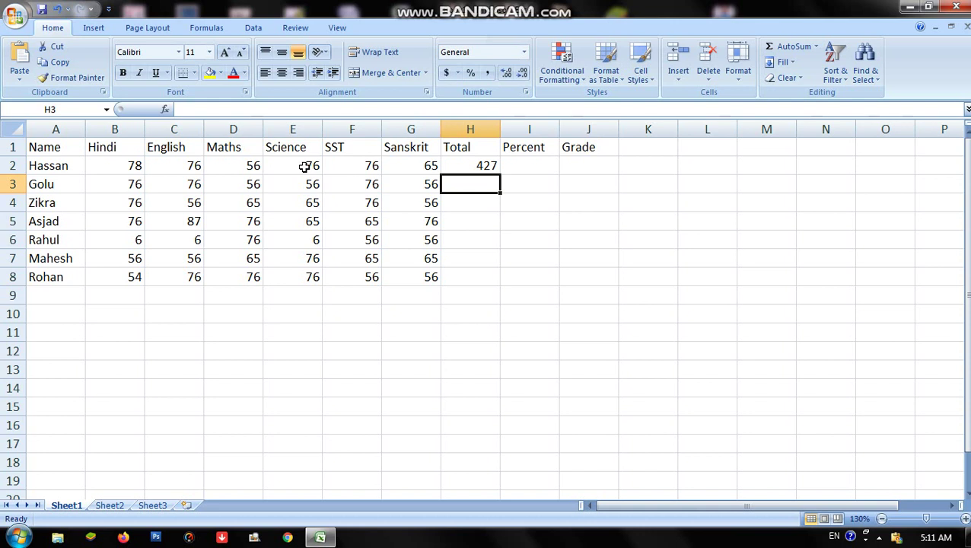
Calculate the second student's total in H3 with the formula =B3+C3+D3+E3+F3+G3
text(=)
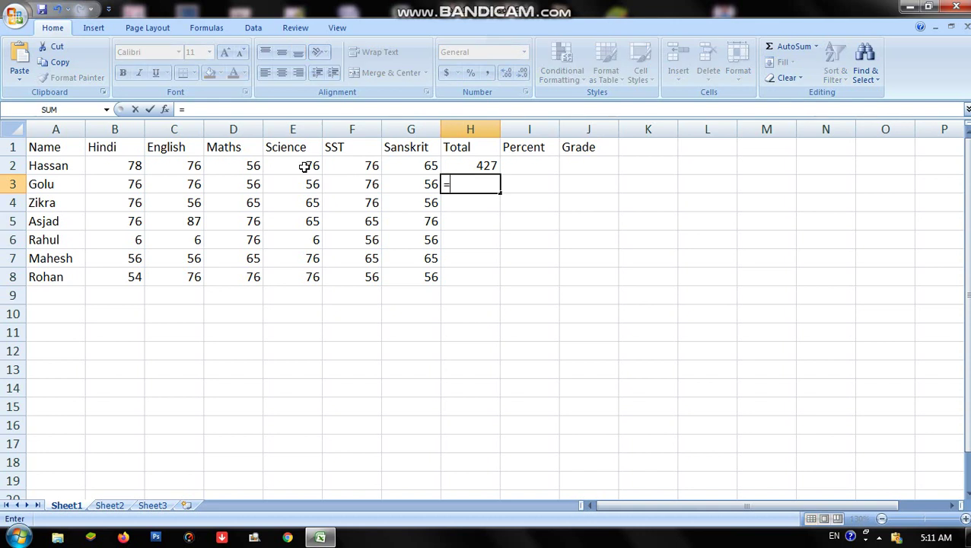
text(b3)
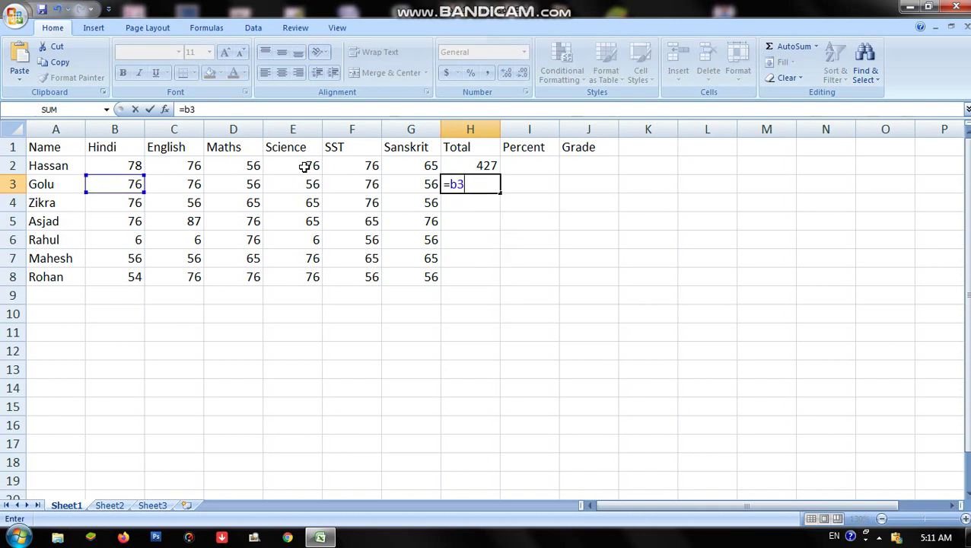
text(+c3)
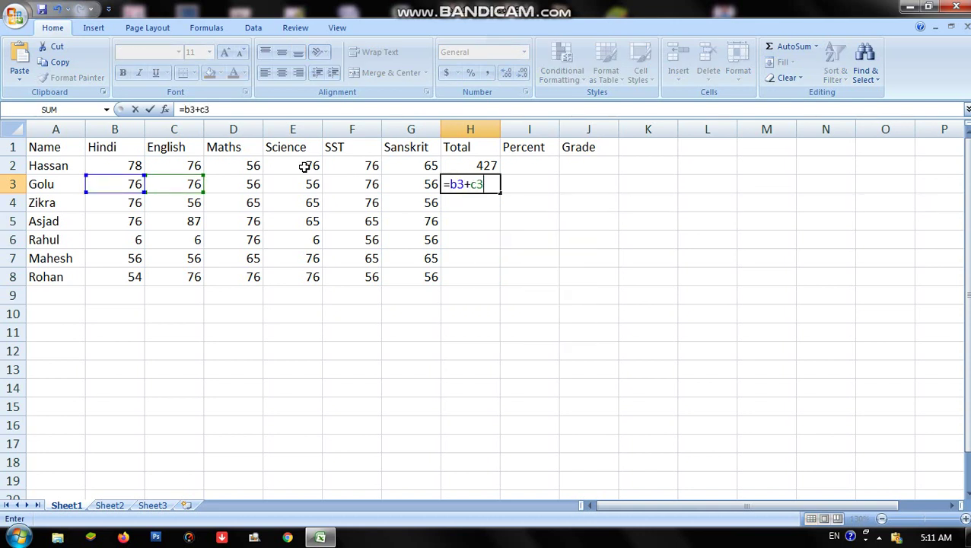
text(+d3+e3)
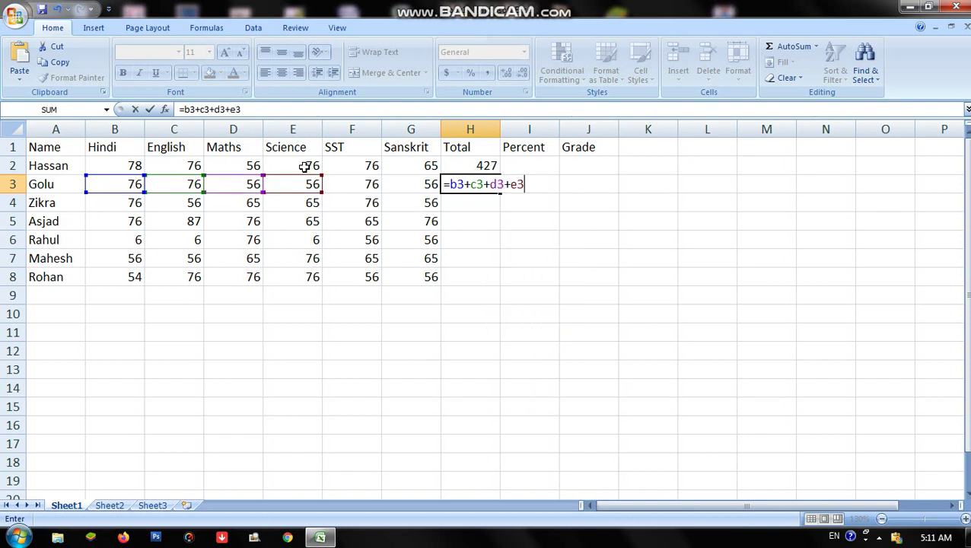
text(+f3+g3)
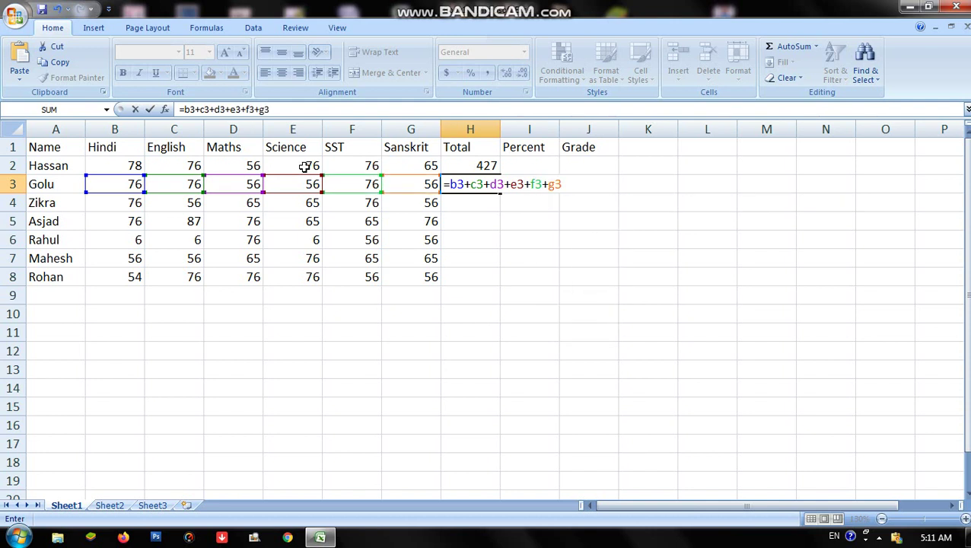
key(Return)
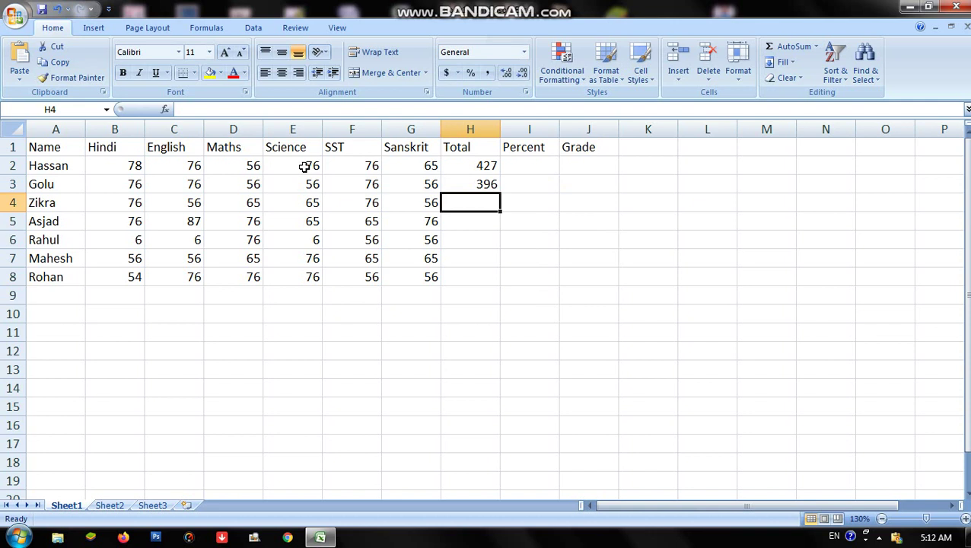
Calculate the third student's total in H4 with the function =SUM(B4:G4)
text(=)
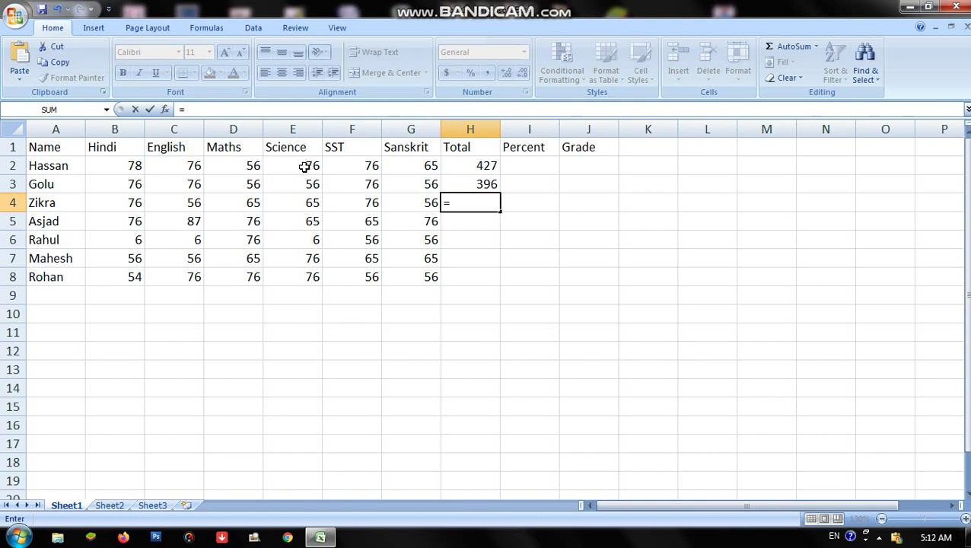
text(sum)
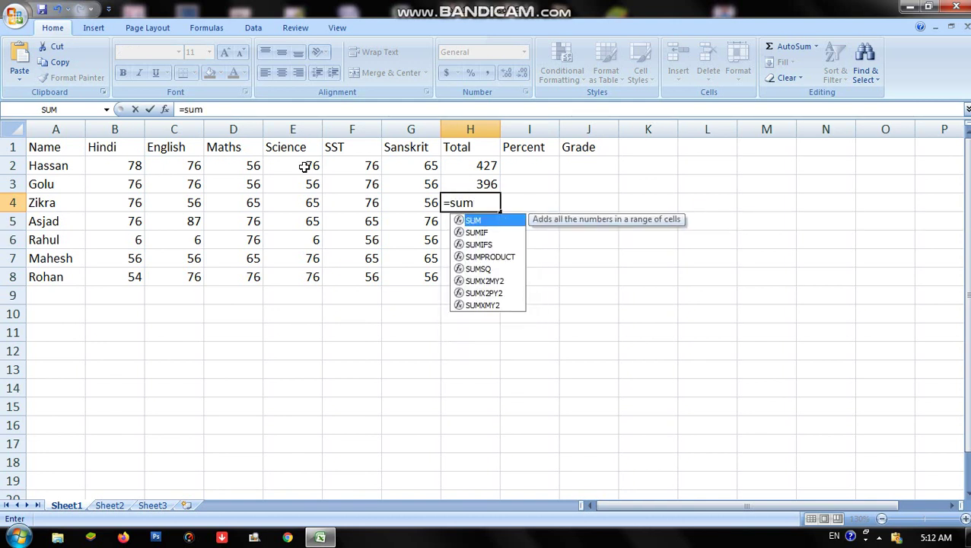
text(()
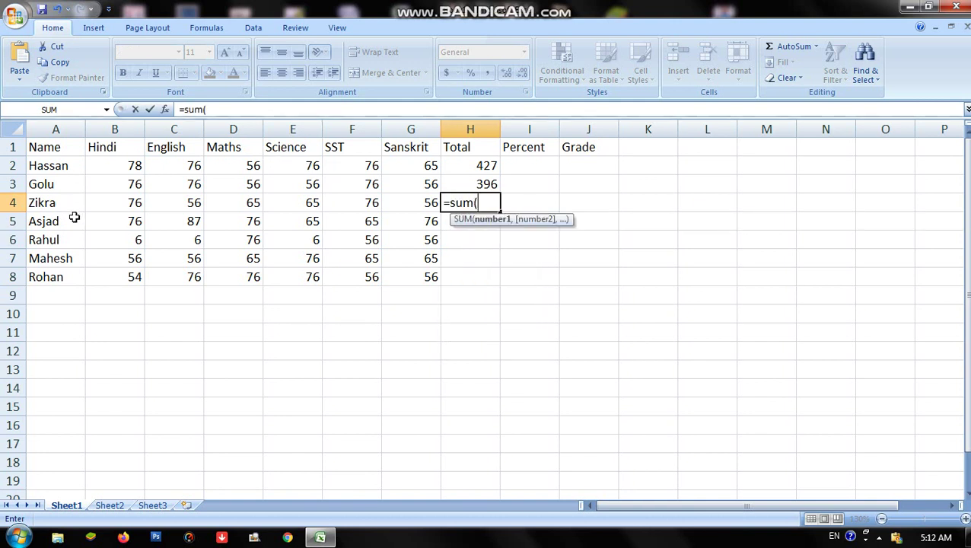
drag(102, 204, 403, 200)
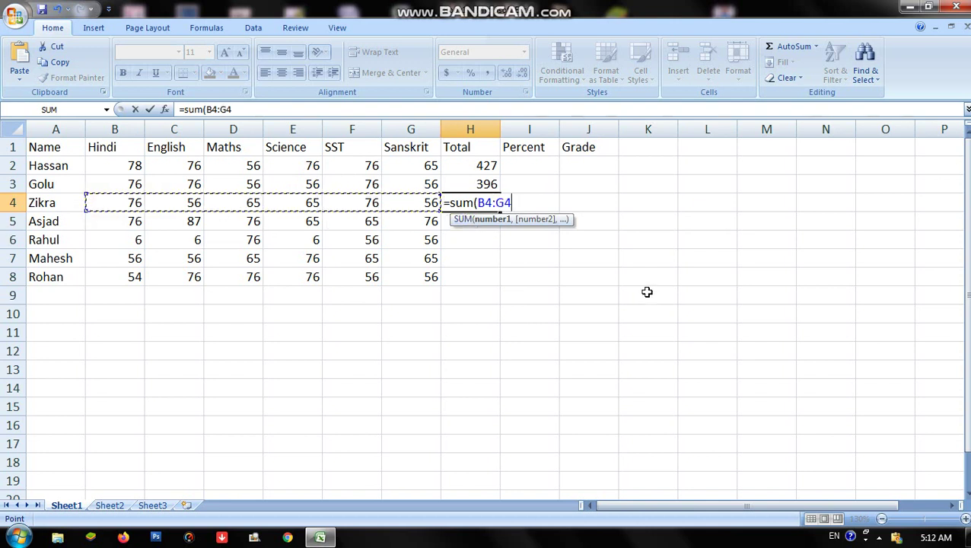
text())
key(Return)
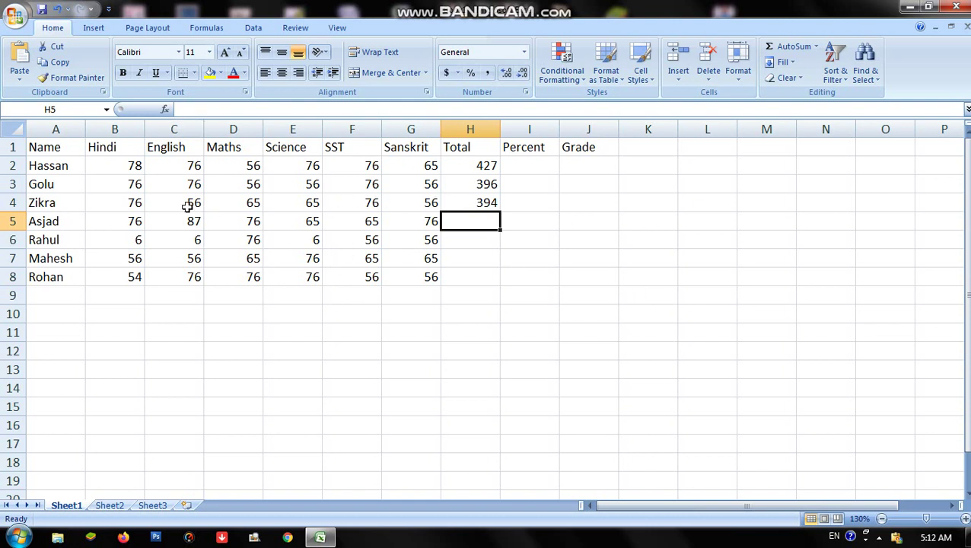
Fill the SUM formula from H4 down to H8 for the remaining students
drag(128, 225, 417, 276)
click(488, 201)
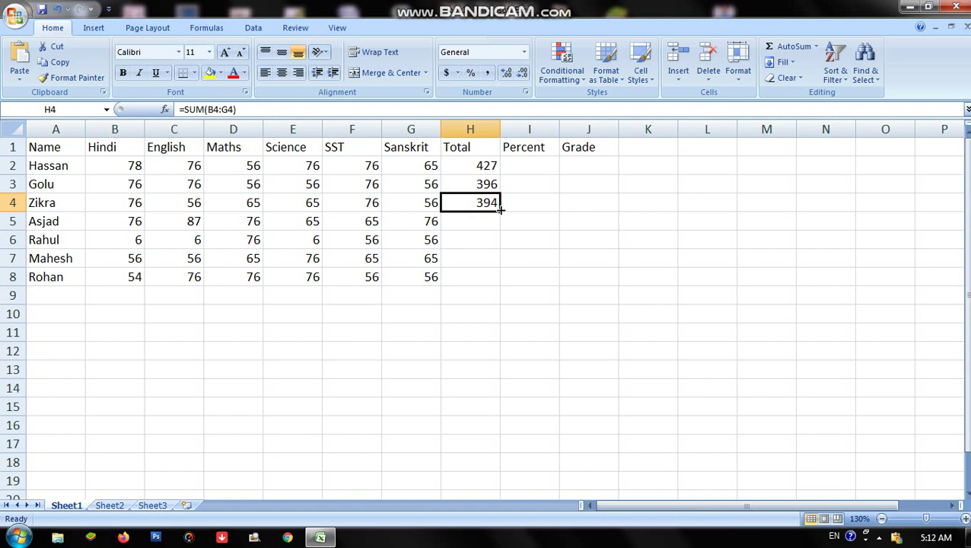
double_click(500, 209)
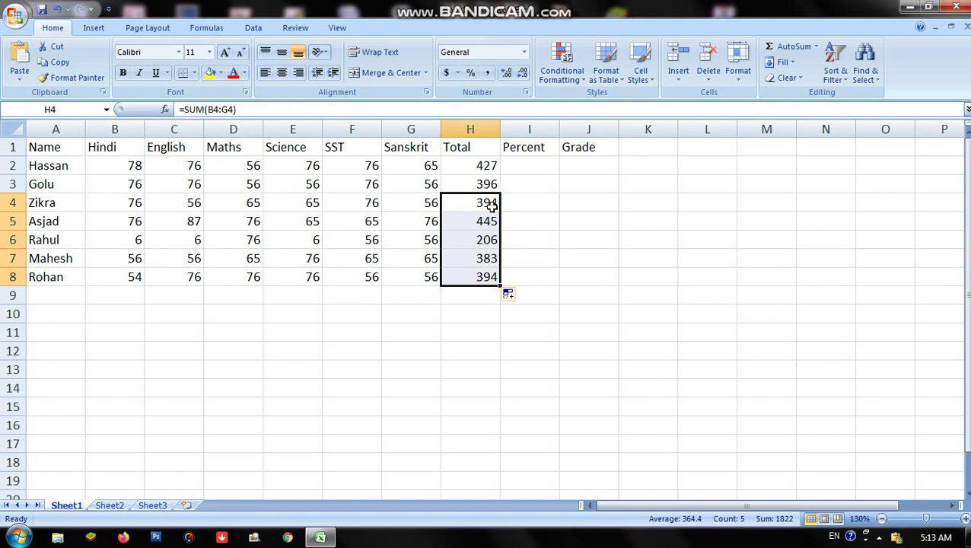
Calculate the percentage in I2 with the formula =H2/6 and fill it down to I8
click(524, 167)
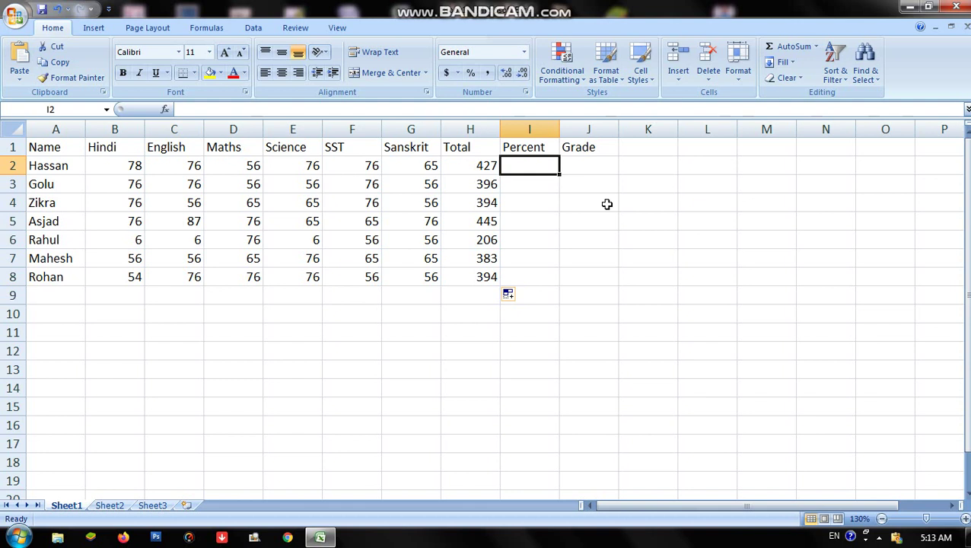
text(=)
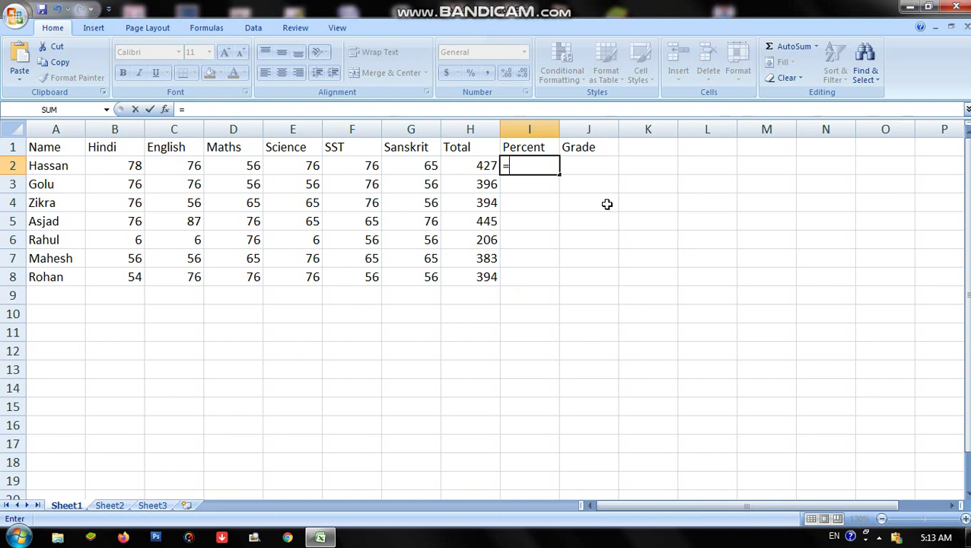
text(h)
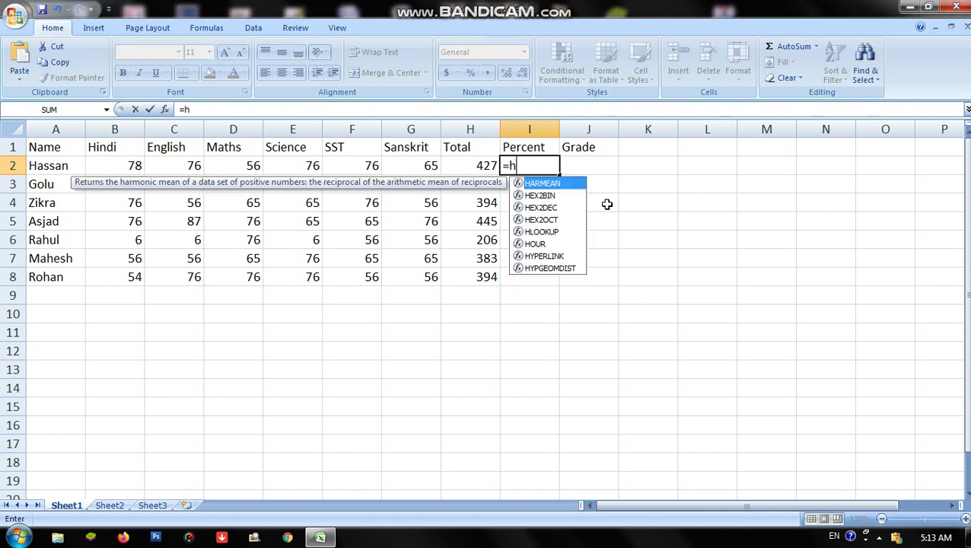
text(2)
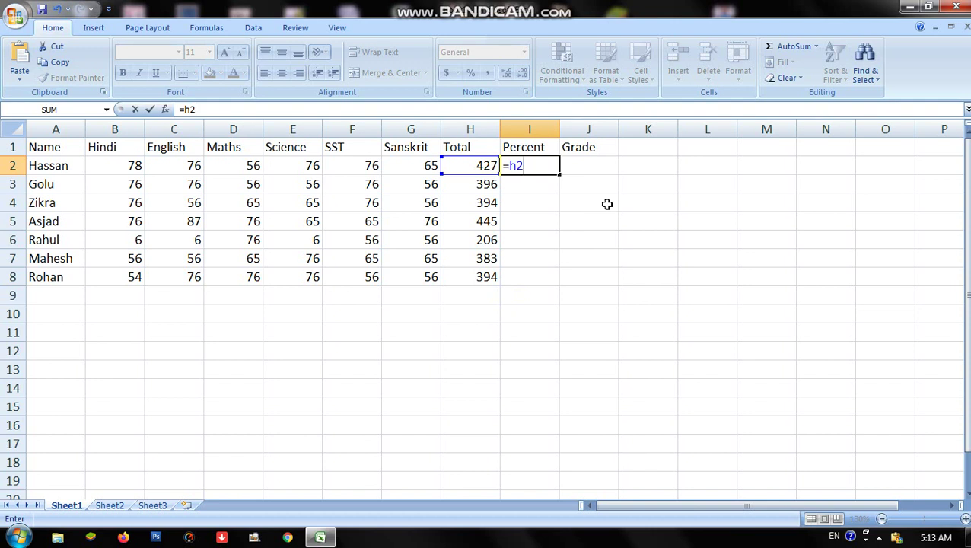
text(/)
text(6)
key(Return)
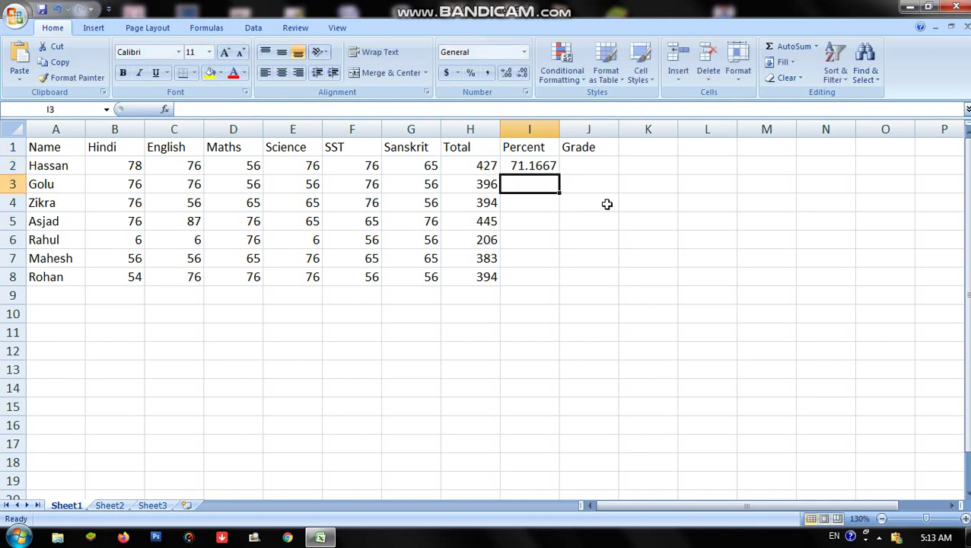
click(537, 164)
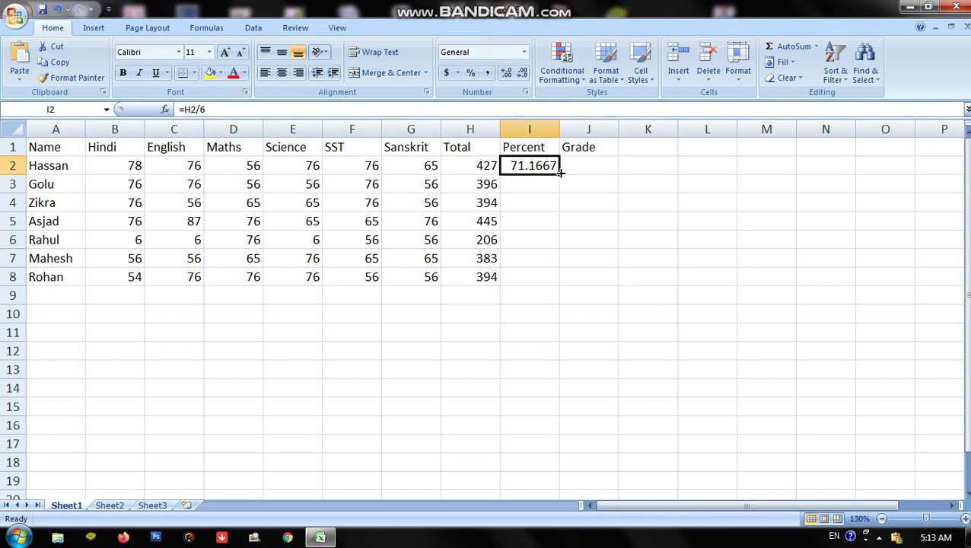
double_click(559, 172)
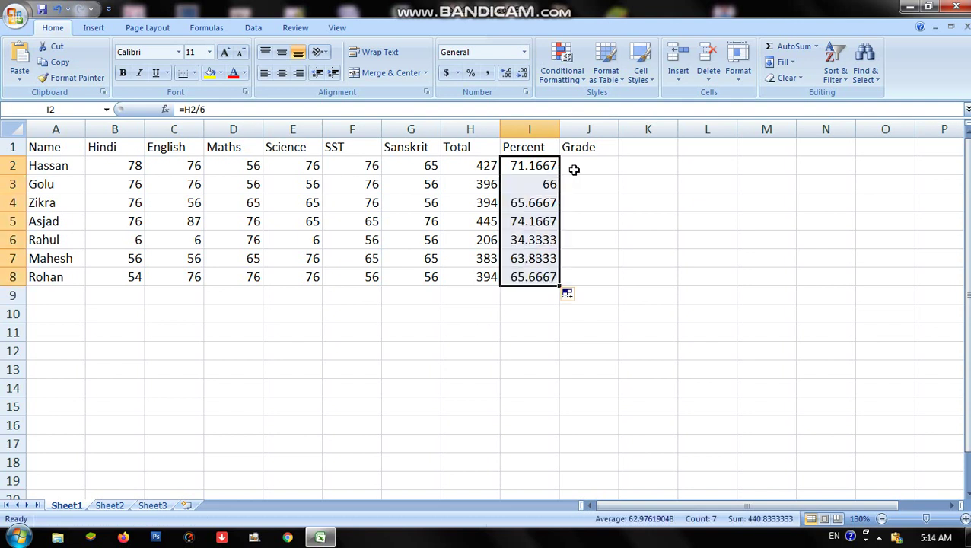
Begin the first student's grade formula in J2 with the condition =IF(I2>=80,
click(574, 170)
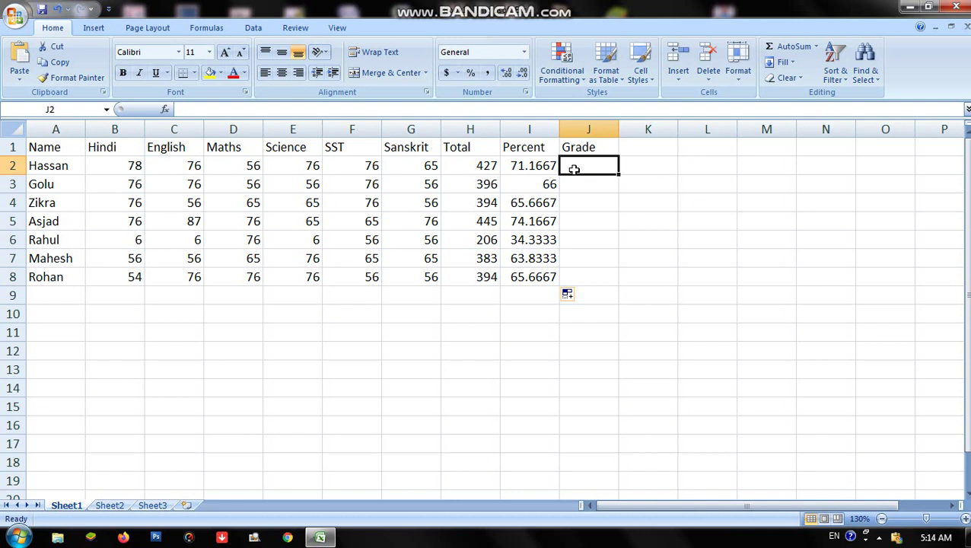
text(=)
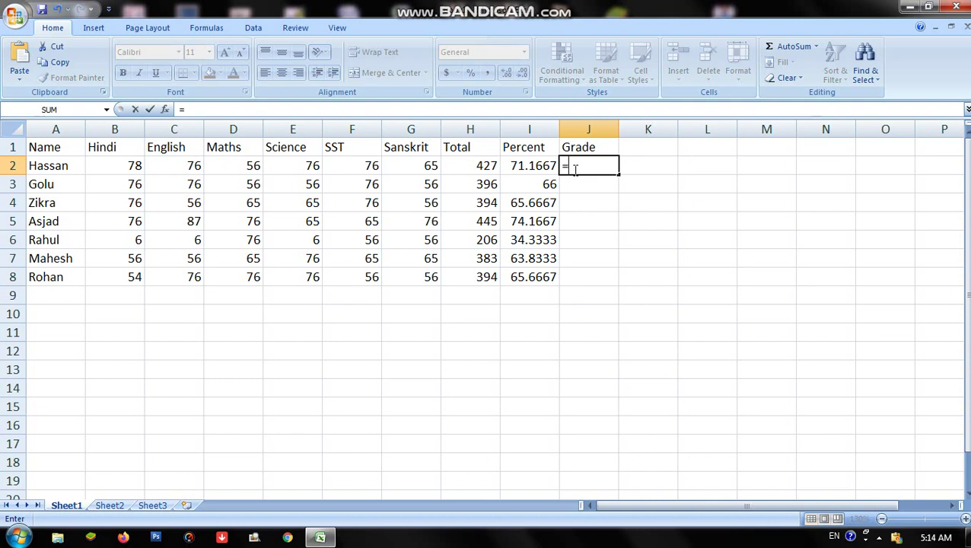
text(if)
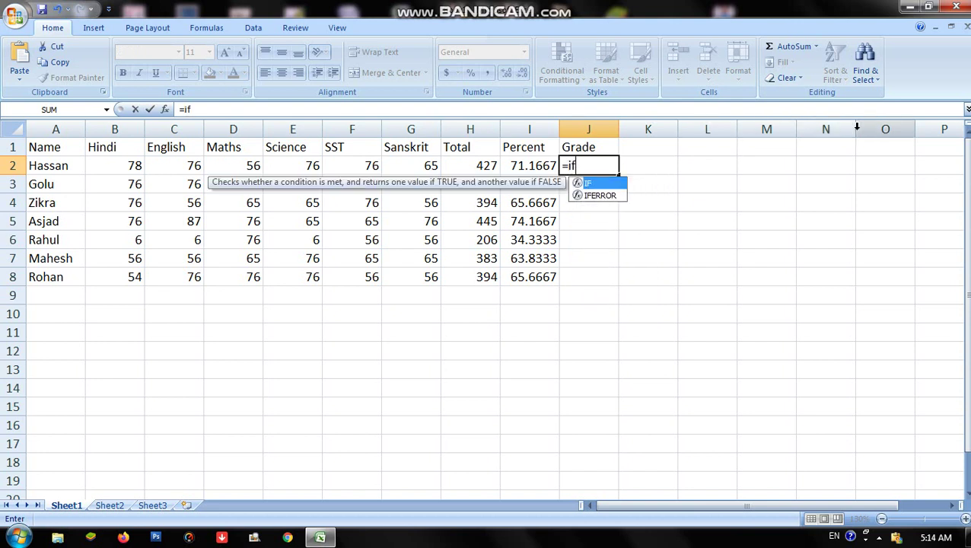
text(()
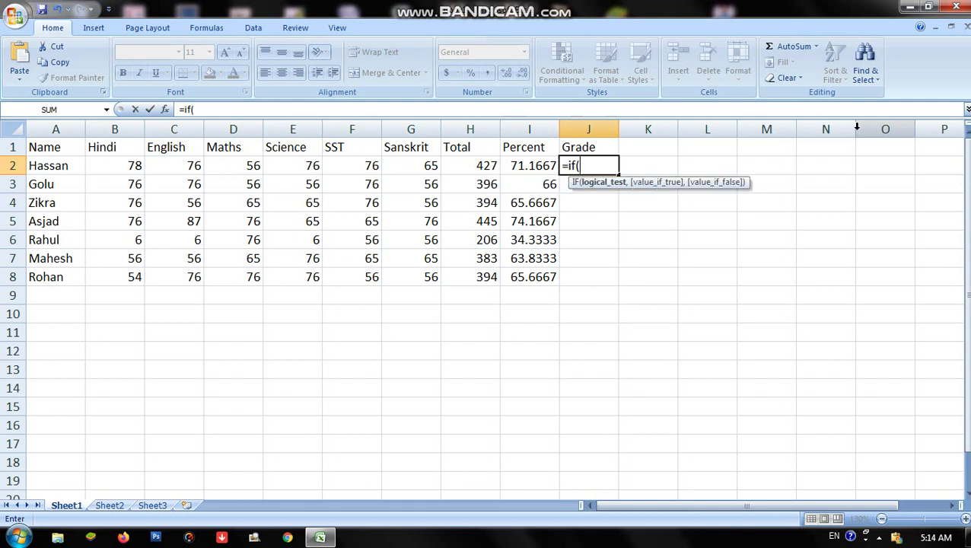
text(i2>=)
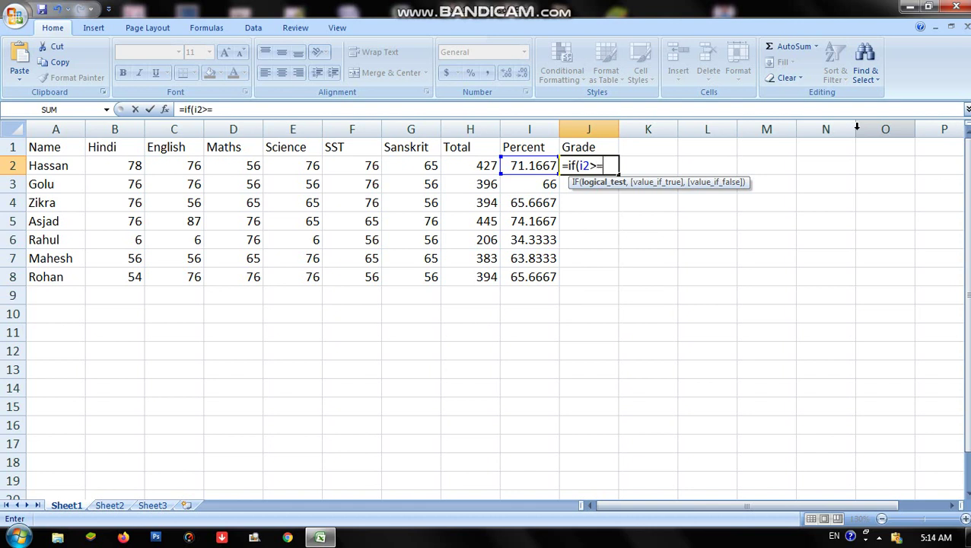
text(80)
text(,)
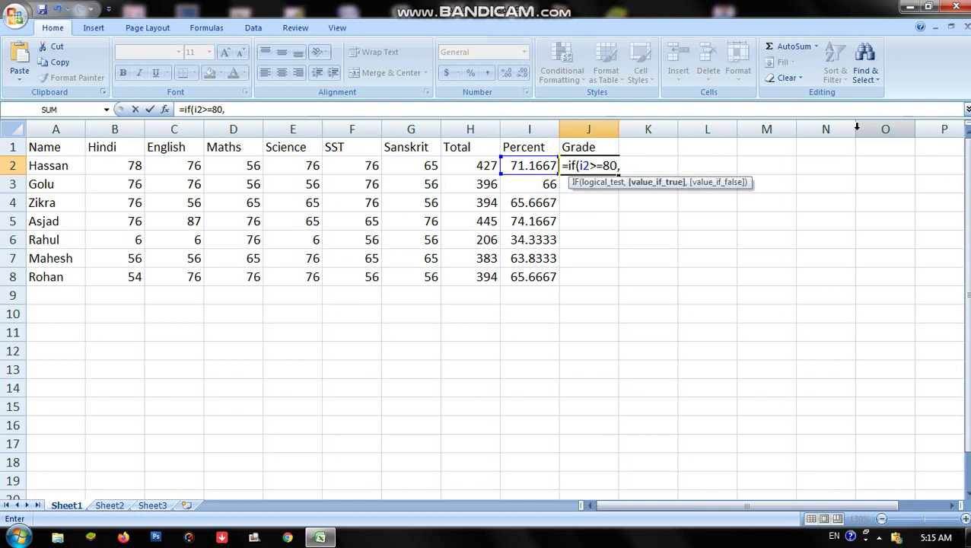
Nest a second IF in the J2 formula that returns "B" when I2>=60
text(if)
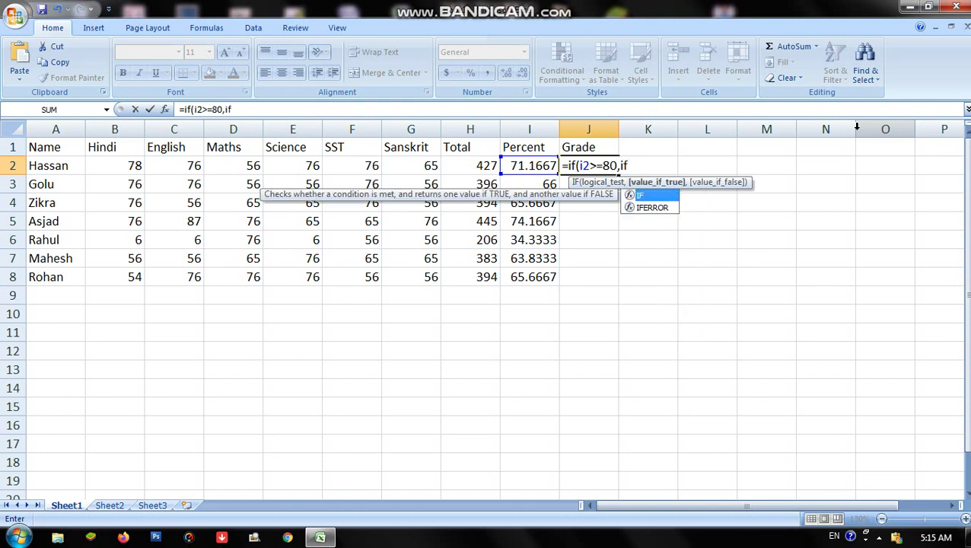
text(()
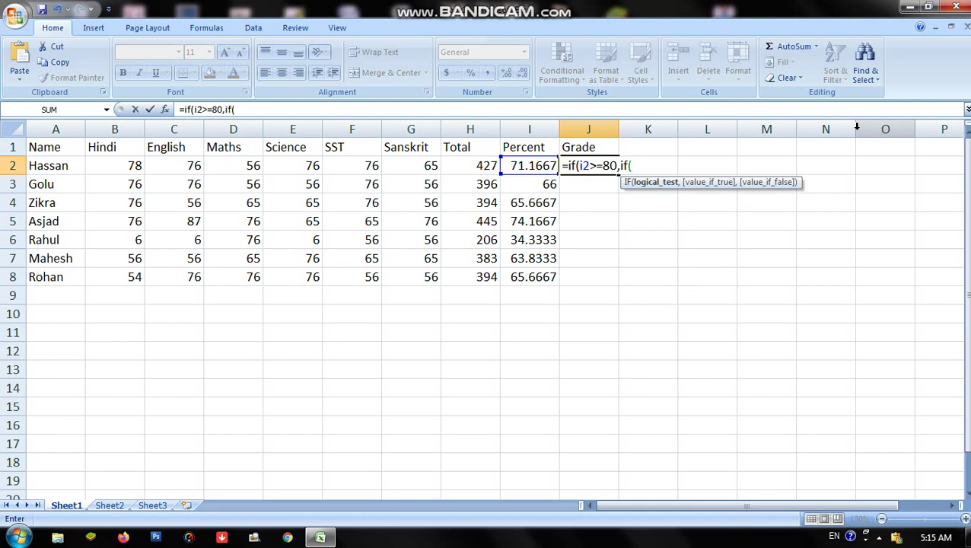
text(i2>=60,)
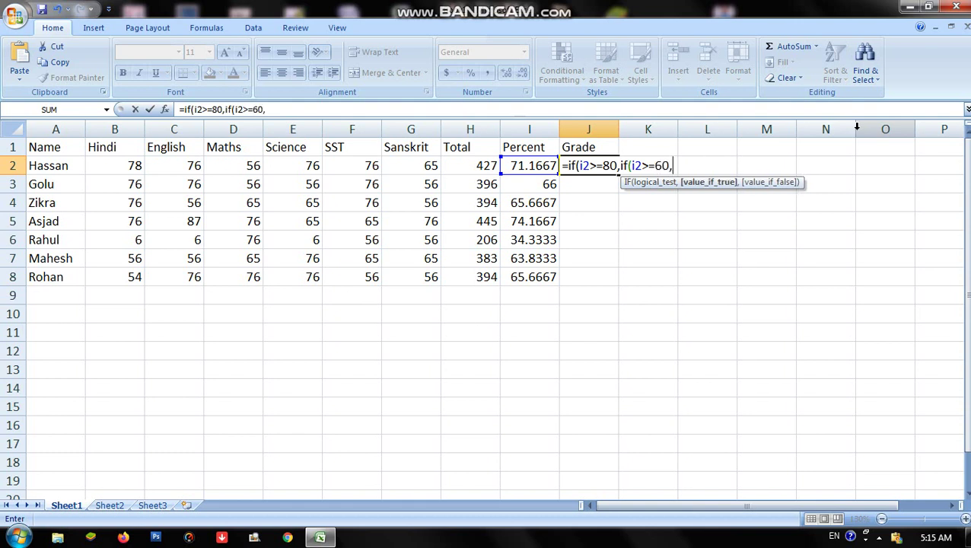
text(")
text(B")
Nest a third IF in the J2 formula that returns "C" when I2>=40 and otherwise "D"
text(,if)
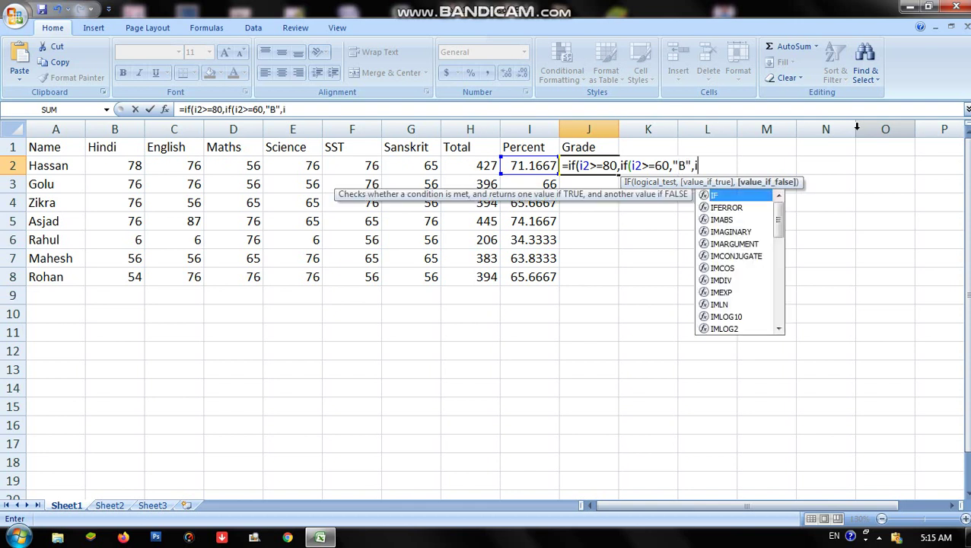
text(()
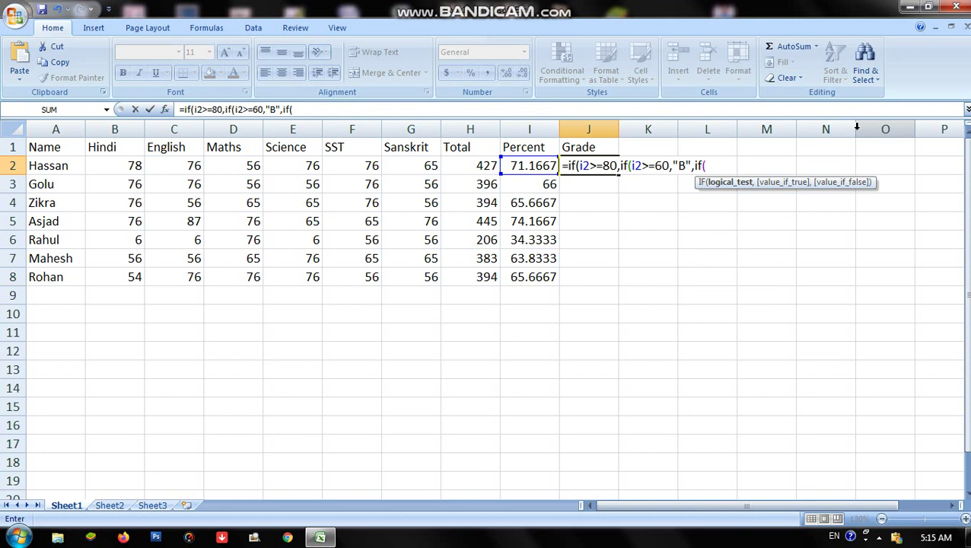
text(i2>=40,)
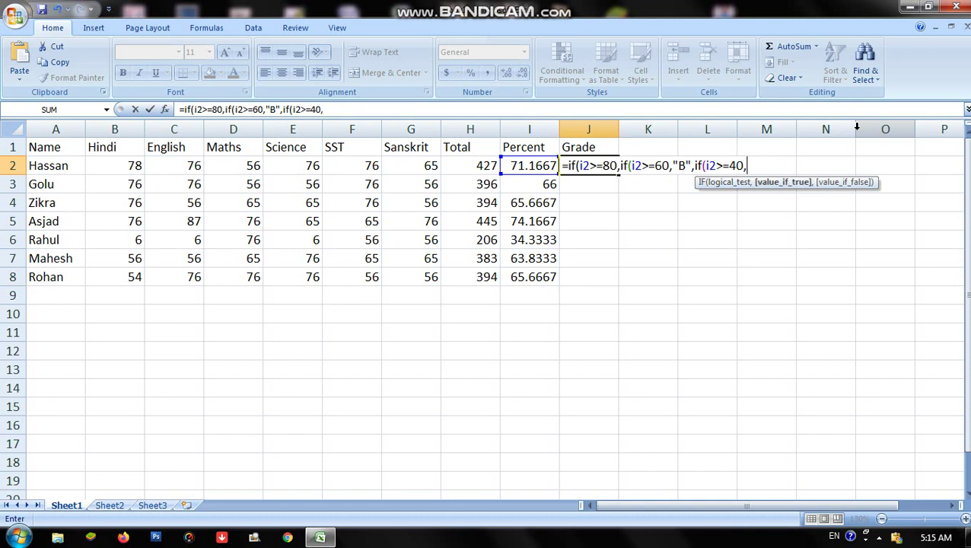
text("C",)
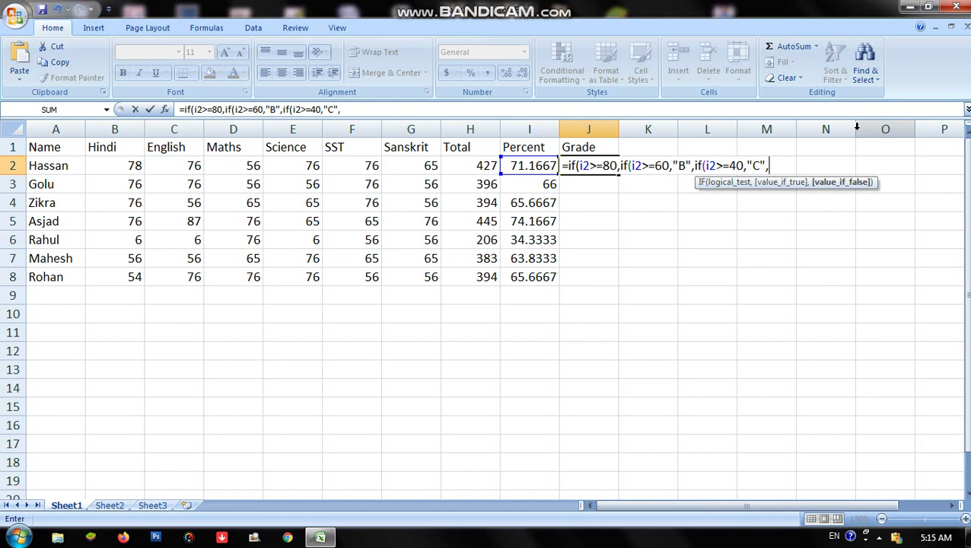
text("D")
Insert the missing result "A", with its comma, after the I2>=80 condition in the J2 formula
key(F2)
key(Left)
key(Left)
key(Left)
key(Left)
key(Left)
key(Left)
key(Left)
key(Left)
key(Left)
key(Left)
key(Left)
key(Left)
key(Left)
key(Left)
key(Left)
key(Left)
key(Left)
key(Left)
key(Left)
key(Left)
key(Left)
key(Left)
key(Left)
key(Left)
key(Left)
key(Right)
key(Right)
key(Right)
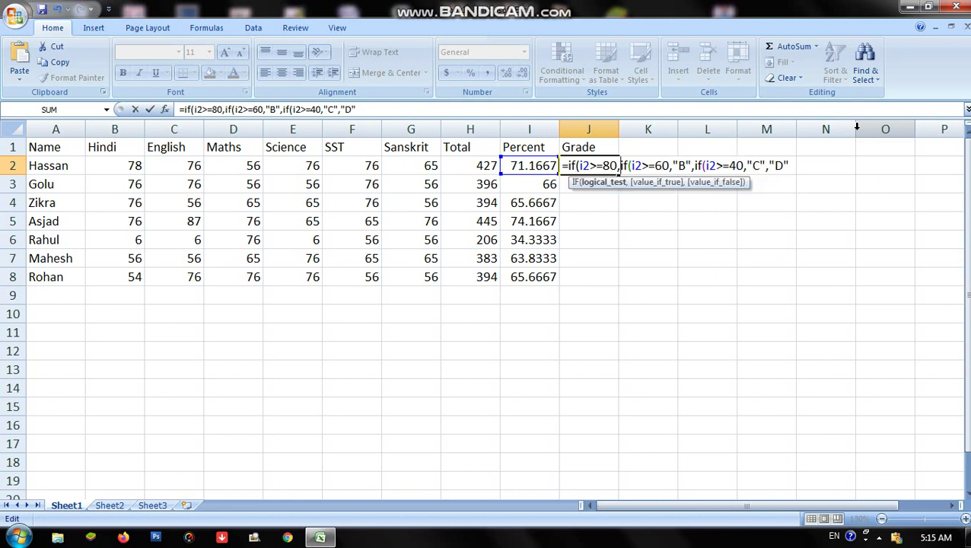
text("A")
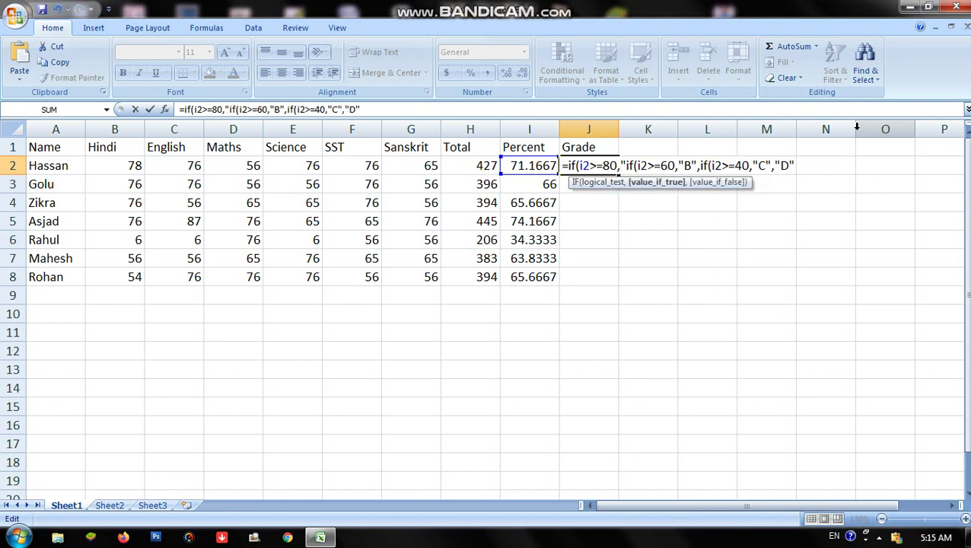
text(,)
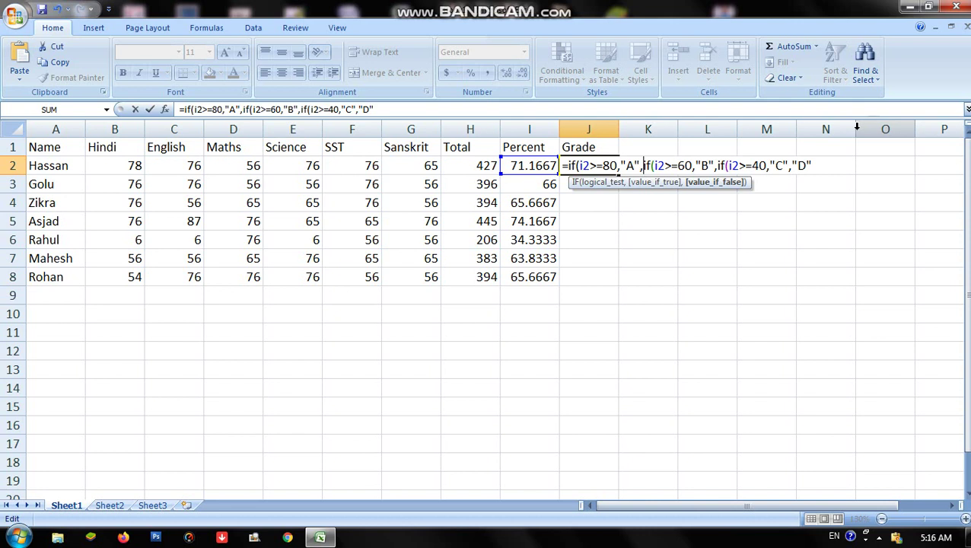
Complete the J2 formula with three closing parentheses and fill it down to J8
key(End)
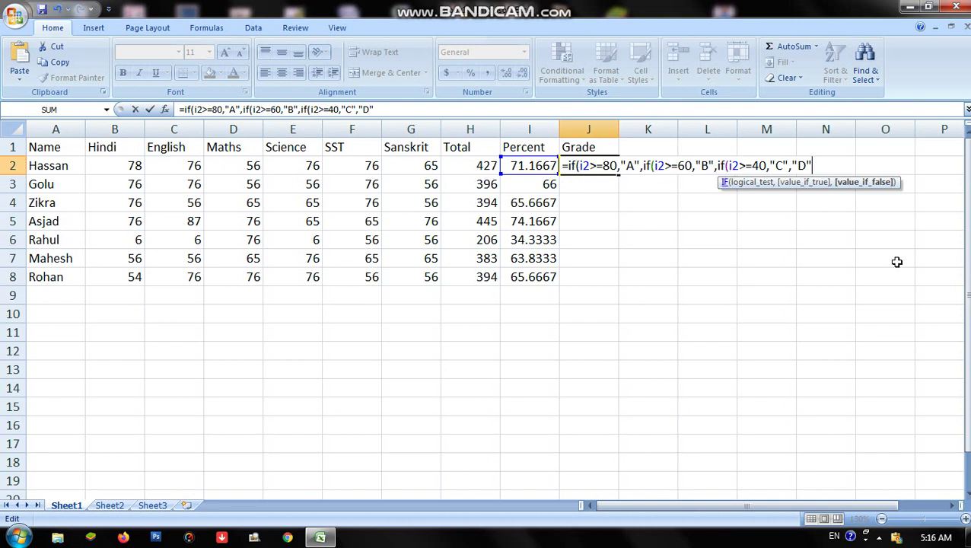
text())))
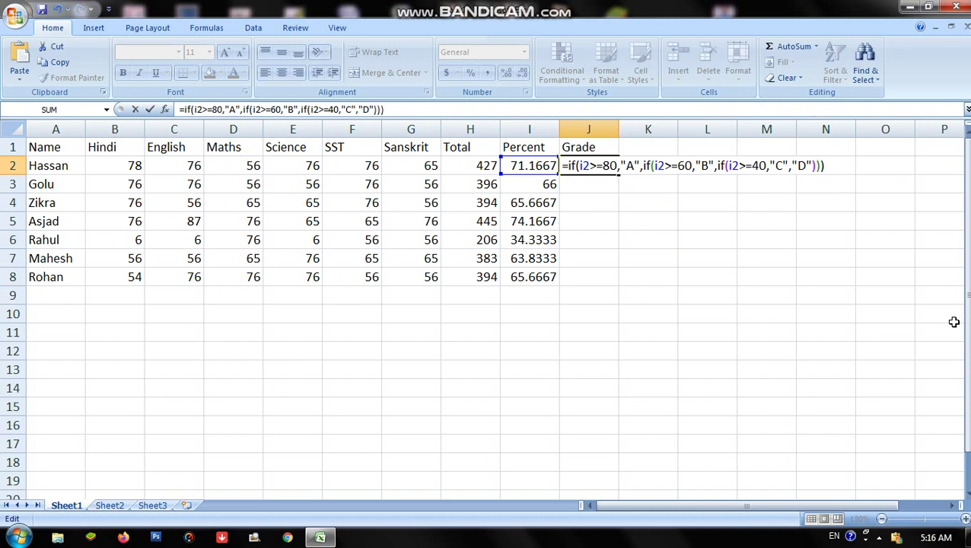
key(Return)
key(Up)
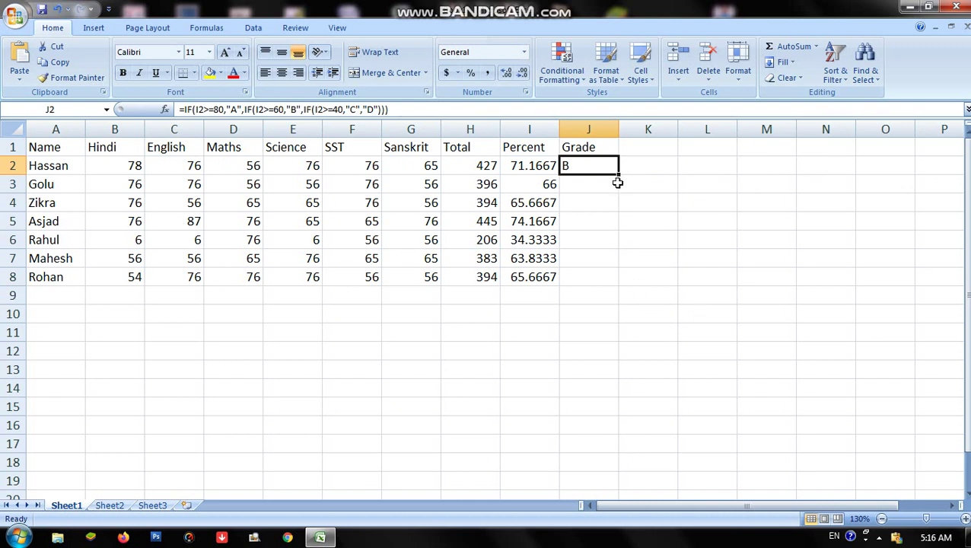
drag(620, 174, 621, 281)
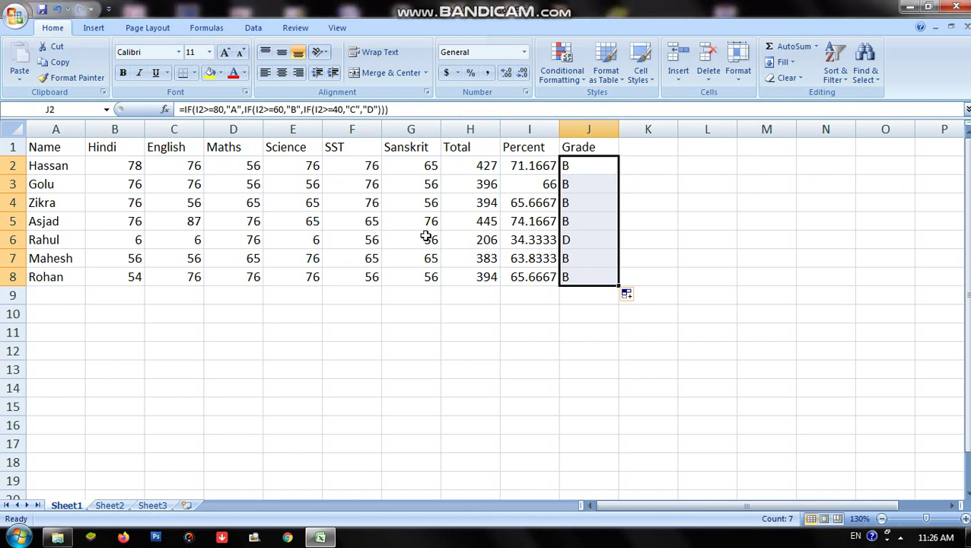
Change the first student's Hindi mark in B2 to 45
click(347, 182)
key(Up)
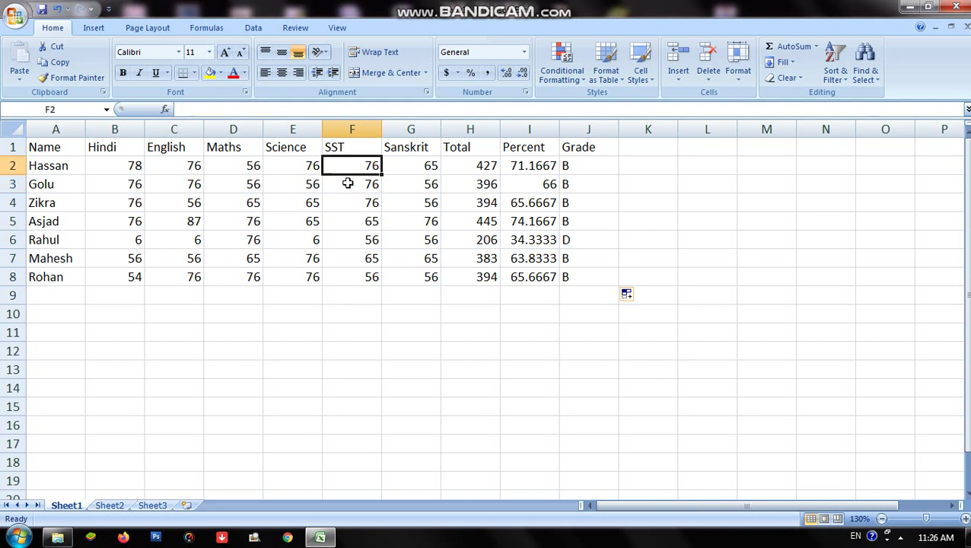
key(Right)
key(Left)
key(Left)
key(Left)
key(Left)
key(Left)
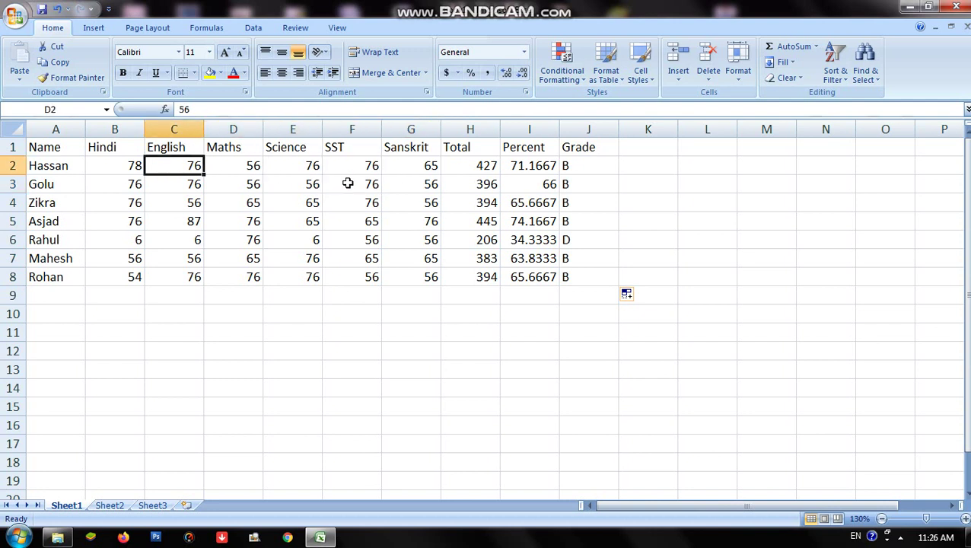
text(45)
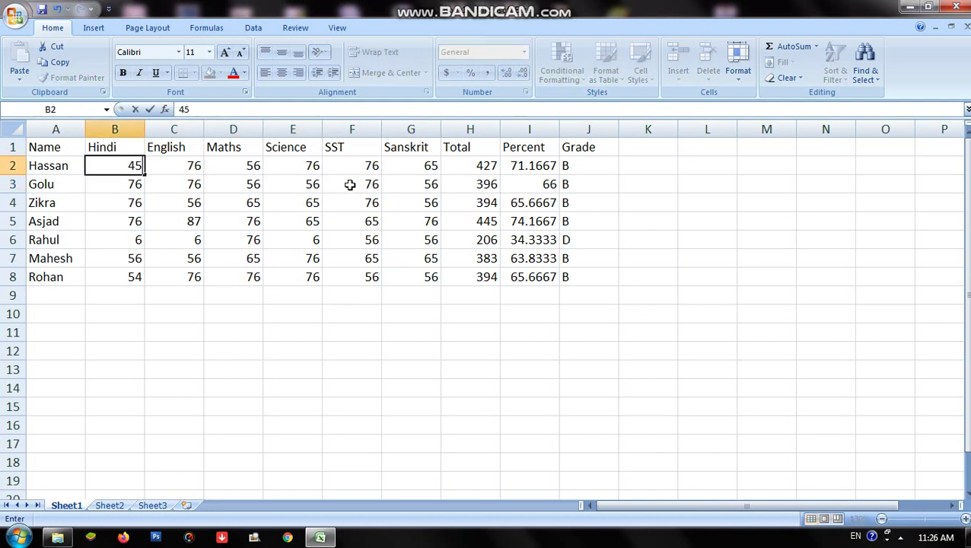
key(Return)
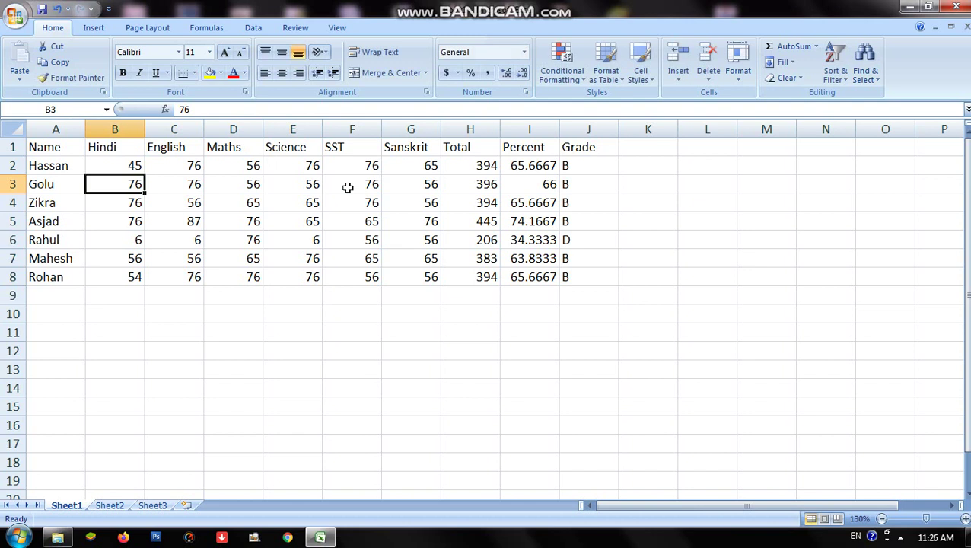
Change the first student's English mark in C2 to 50 and Maths mark in D2 to 40
key(Up)
key(Right)
key(Right)
key(Right)
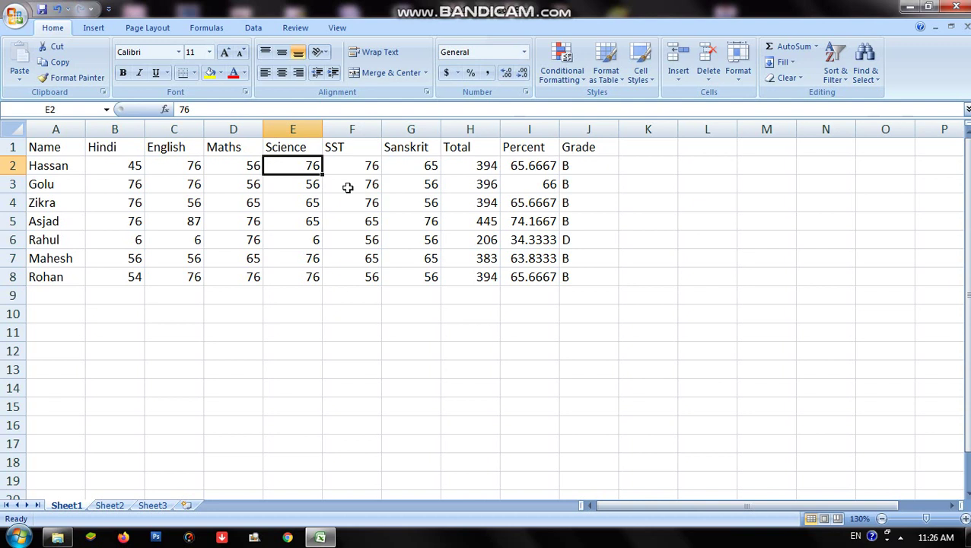
key(Left)
key(Left)
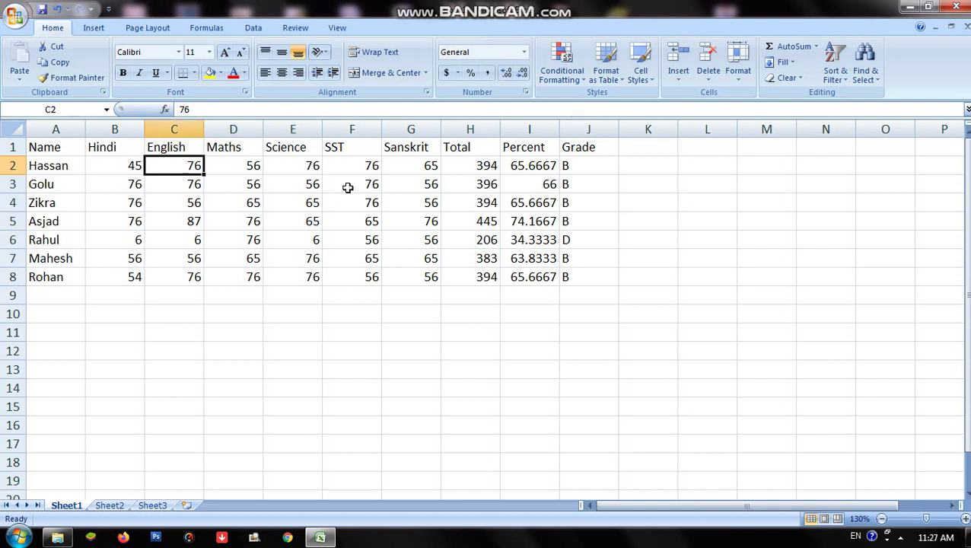
text(5)
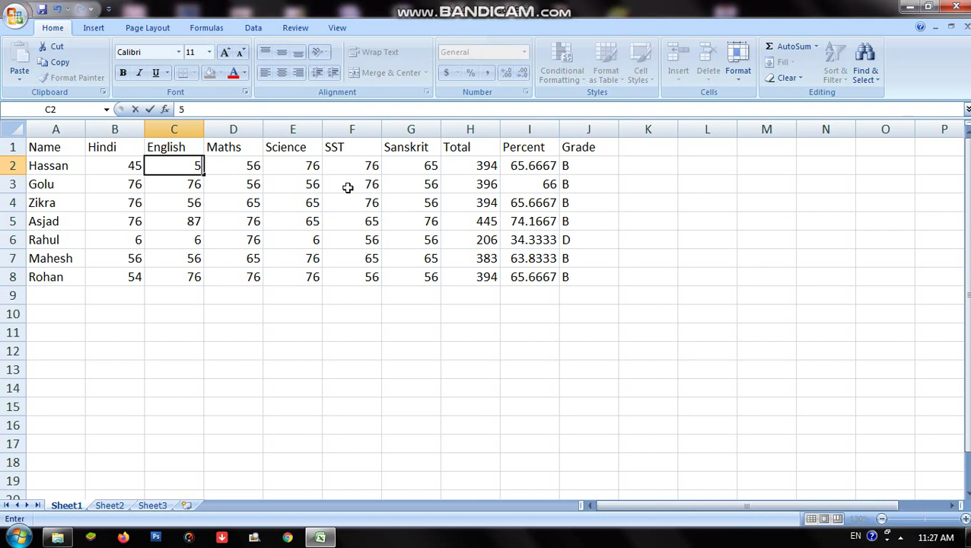
text(0)
key(Right)
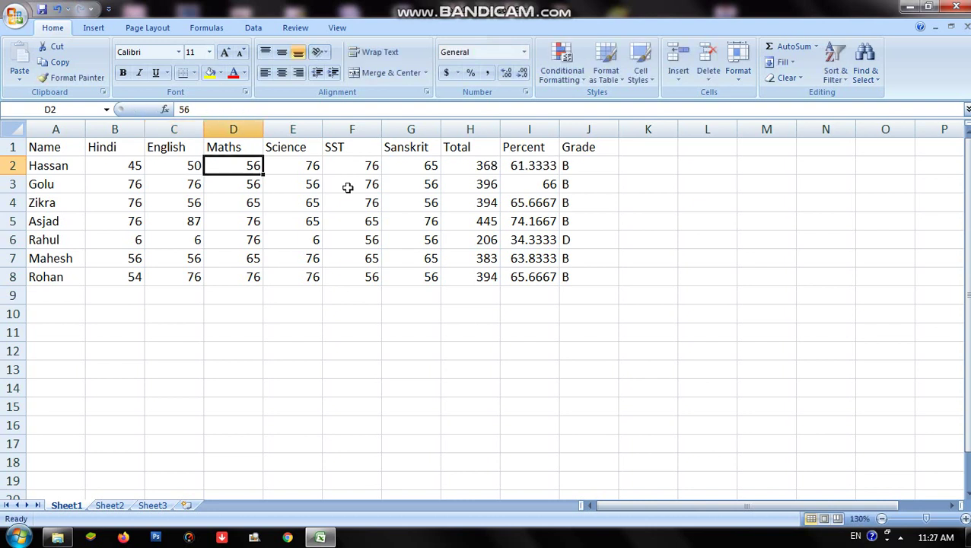
text(40)
key(Right)
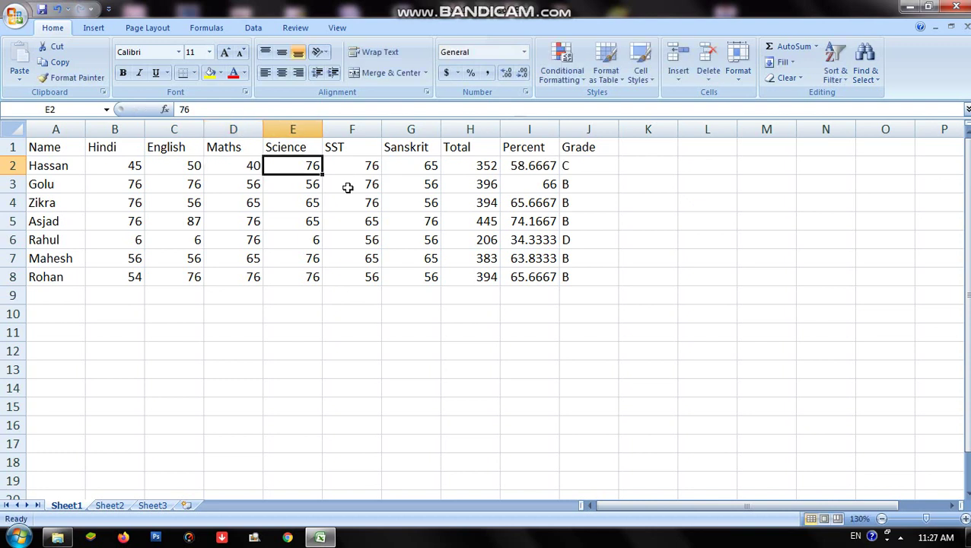
click(584, 168)
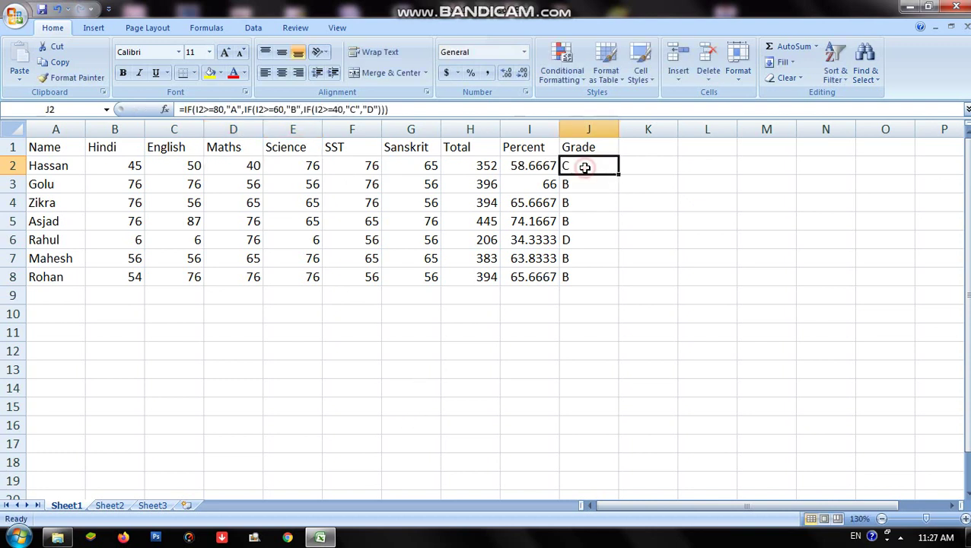
double_click(585, 168)
click(561, 182)
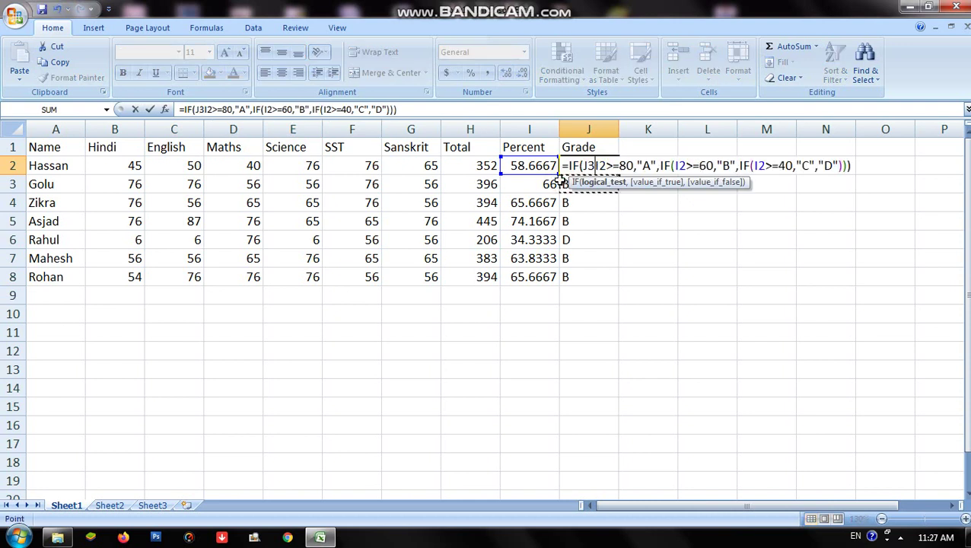
key(Escape)
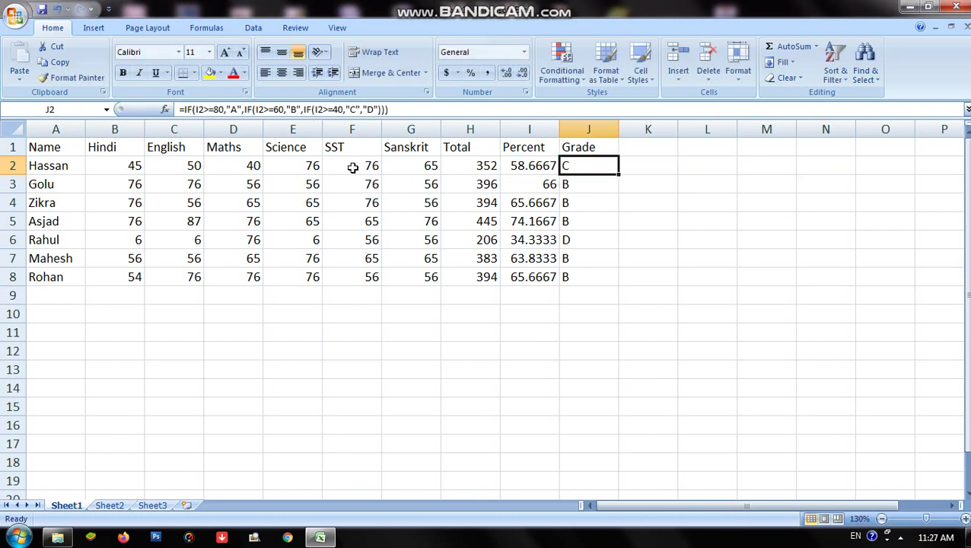
Change the first student's marks to 80 in Hindi, 95 in English and 79 in Maths
click(130, 164)
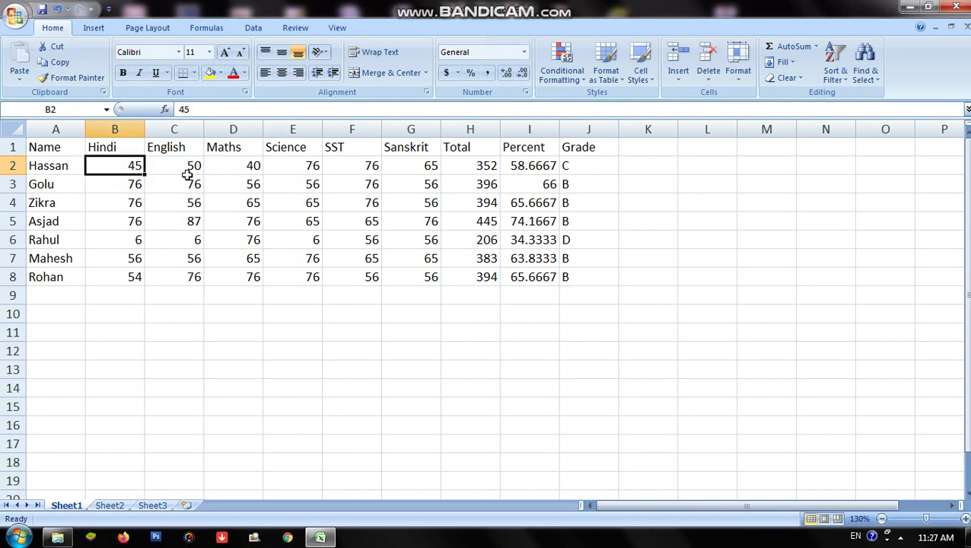
text(80)
key(Tab)
text(9)
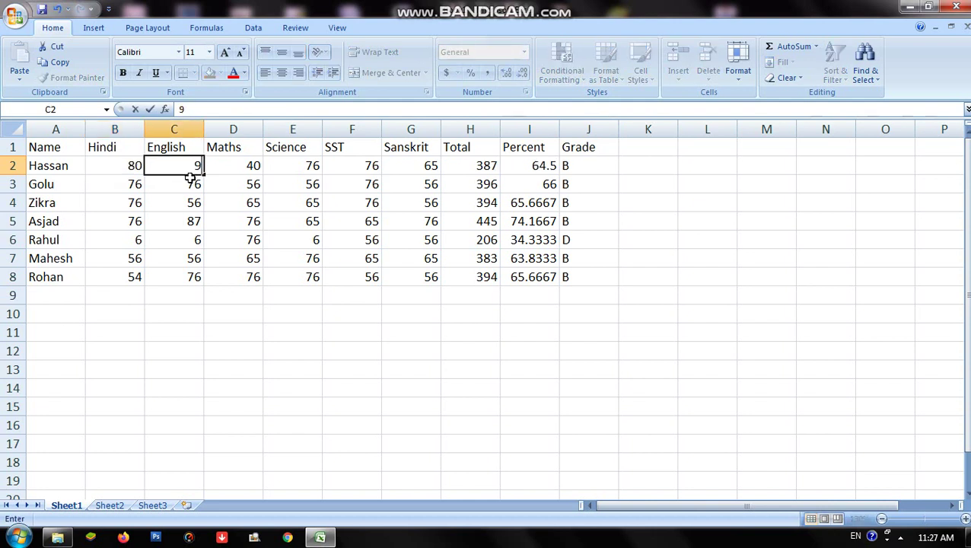
text(5)
key(Tab)
text(7)
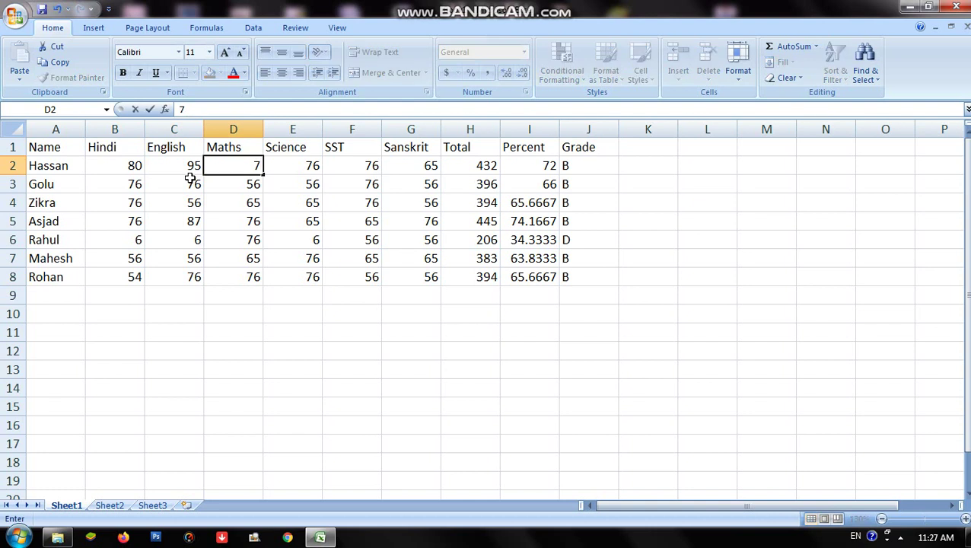
text(9)
key(Tab)
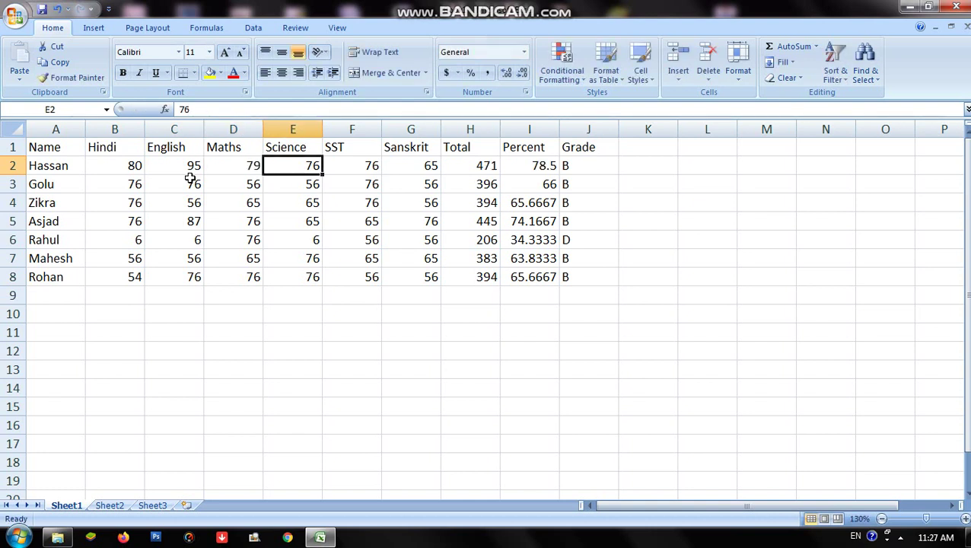
Change the first student's Science mark in E2 to 79 and SST mark in F2 to 89
text(79)
key(Tab)
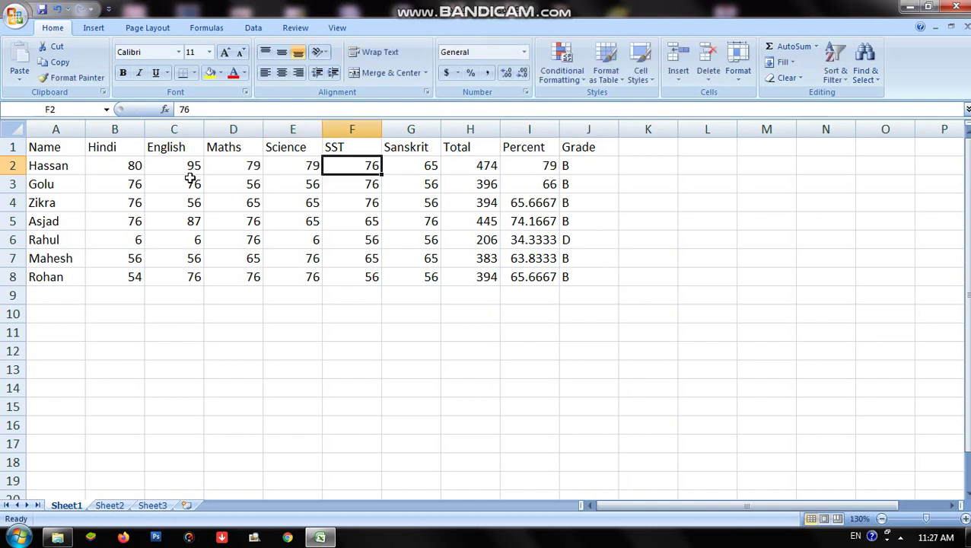
text(89)
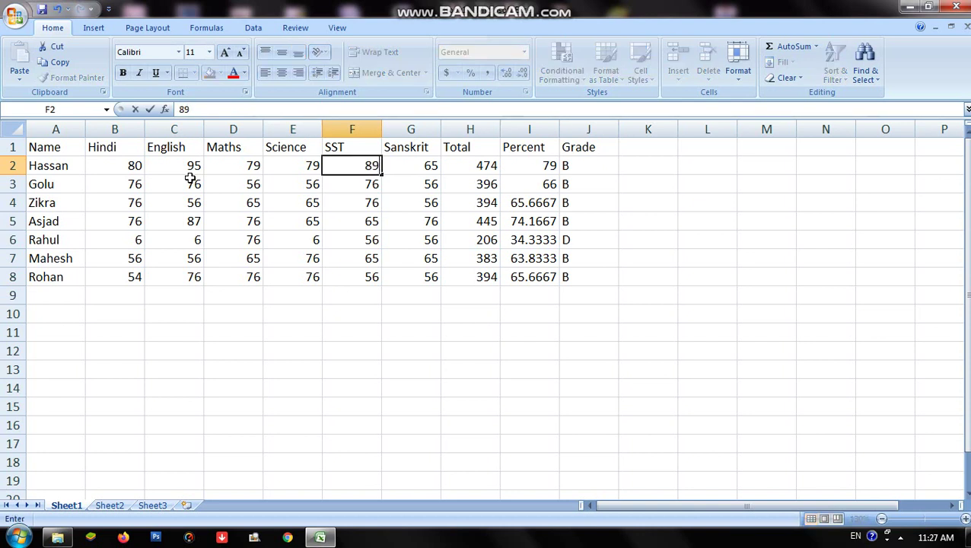
key(Return)
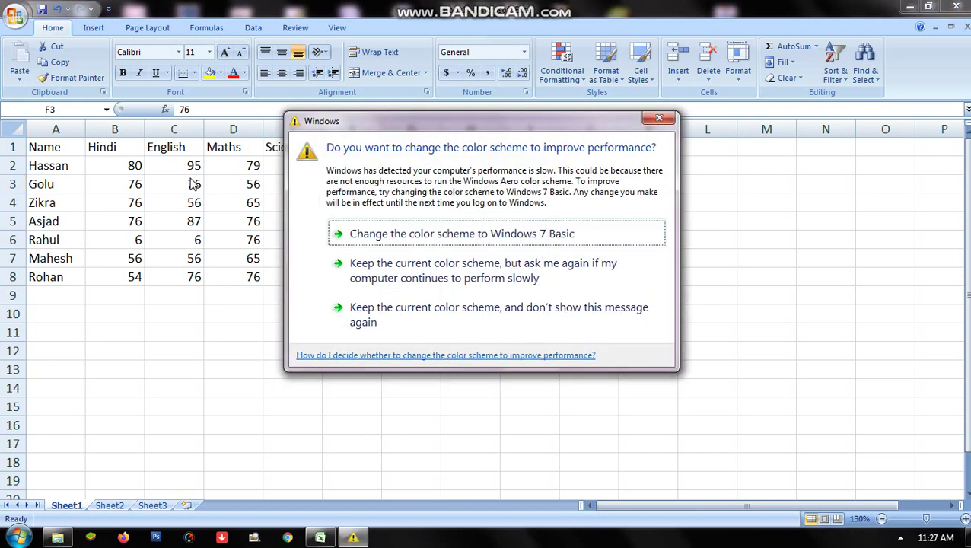
Keep the current Windows color scheme and stop the performance message from showing again
click(347, 320)
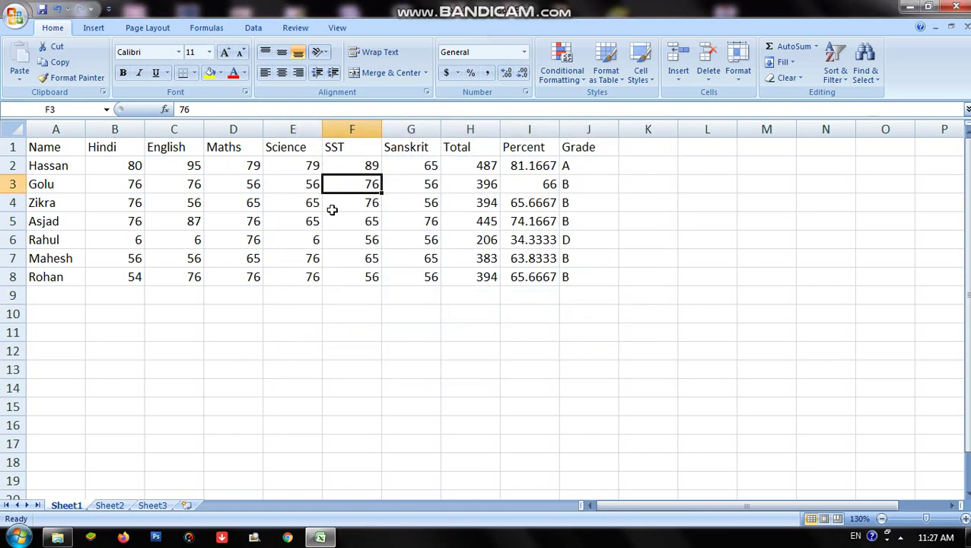